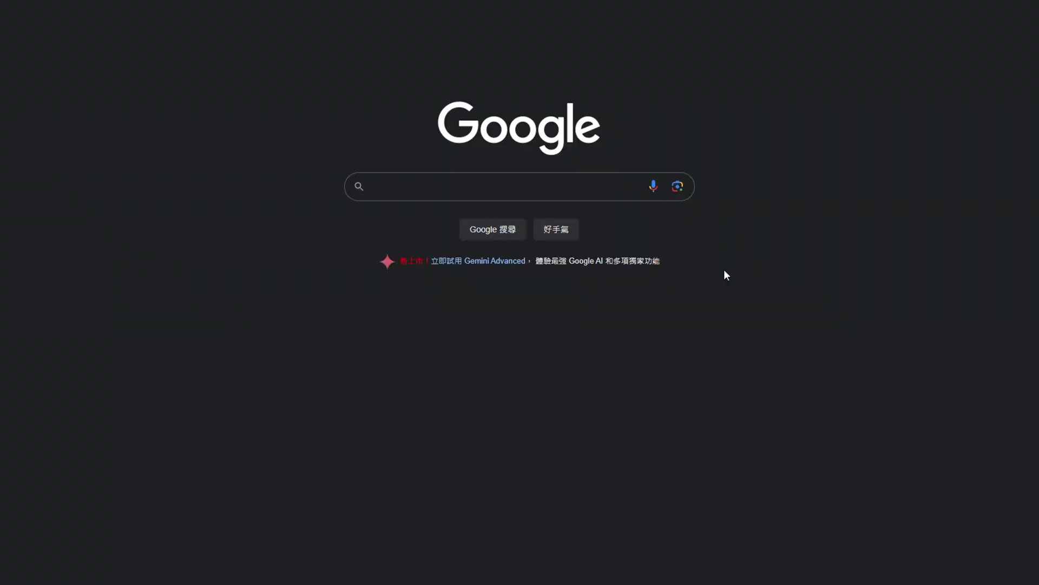
Search Google for "windows 11 下載" and open Microsoft's Windows 11 download page
text(windows)
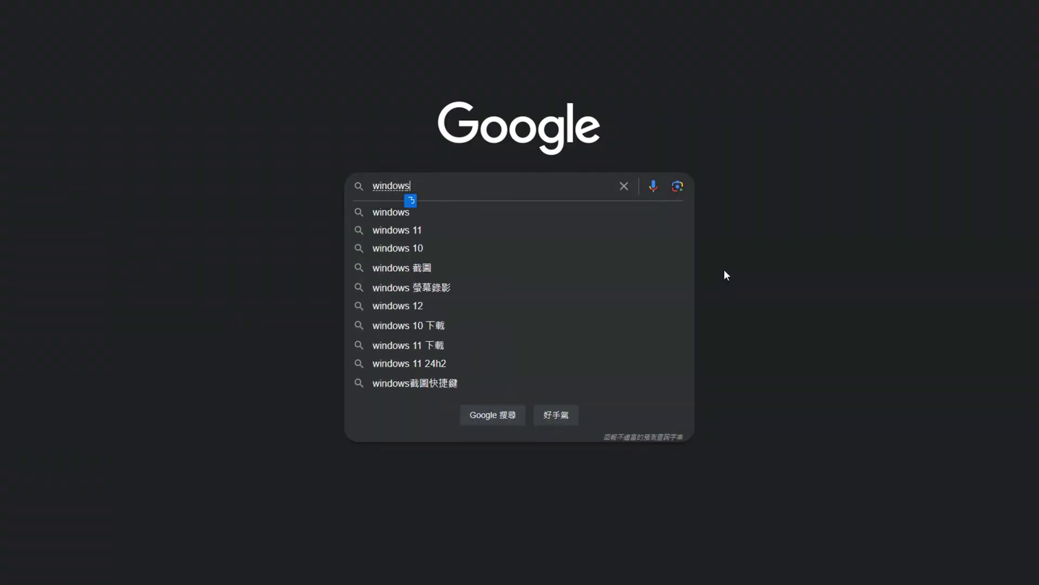
text( 11 vu84y94)
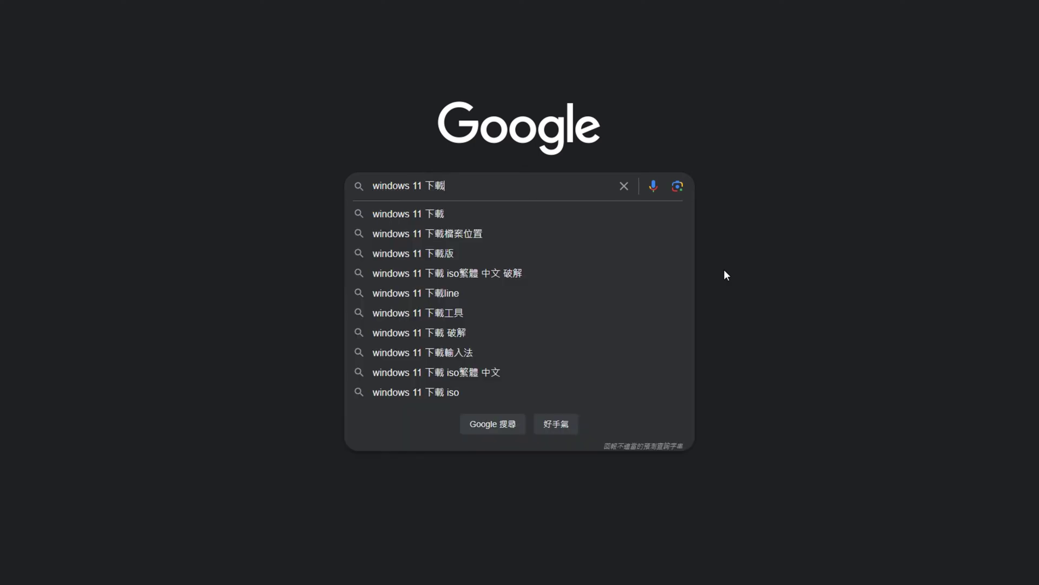
key(Return)
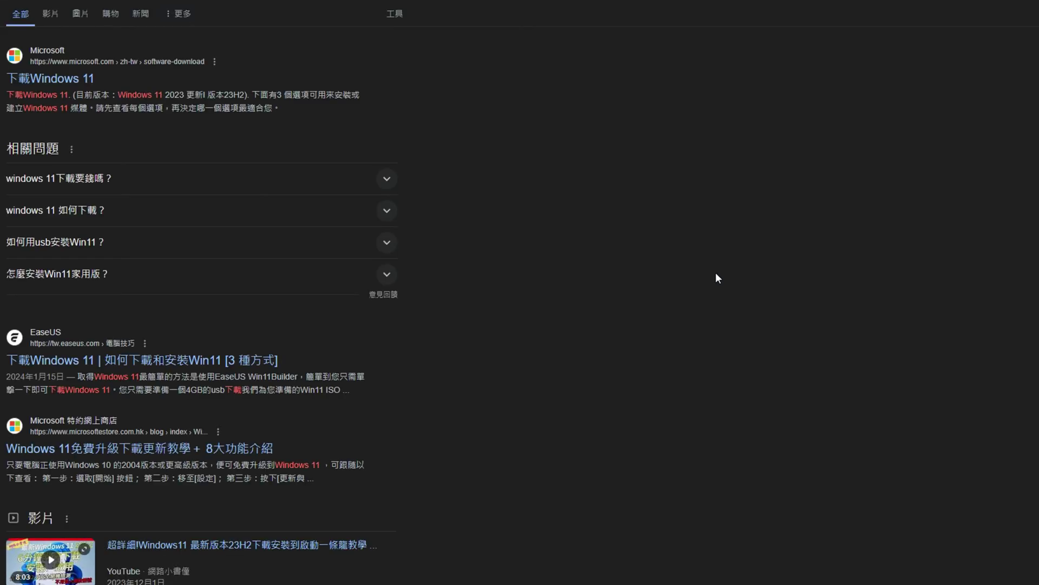
click(83, 81)
scroll(80, 80, down, 1)
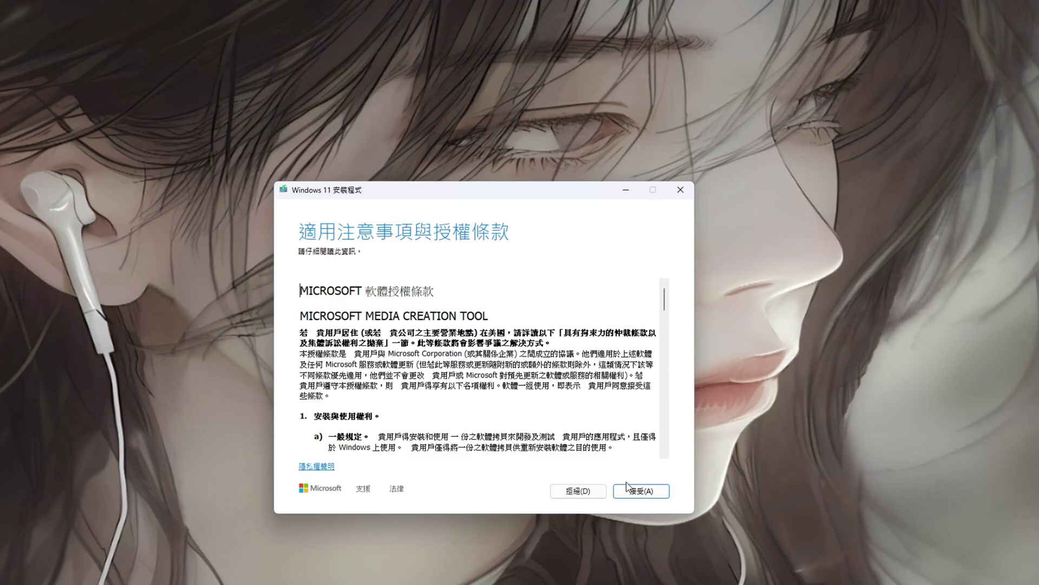
Accept the licence terms and create Windows 11 media in 中文(繁體) on USB flash drive E:, with the recommended options turned off
click(665, 491)
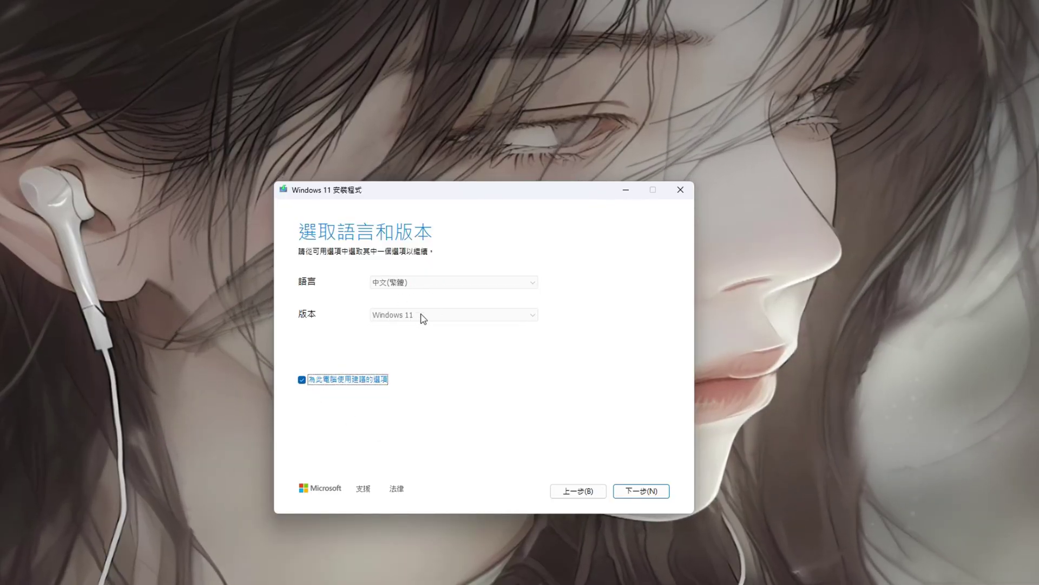
click(301, 380)
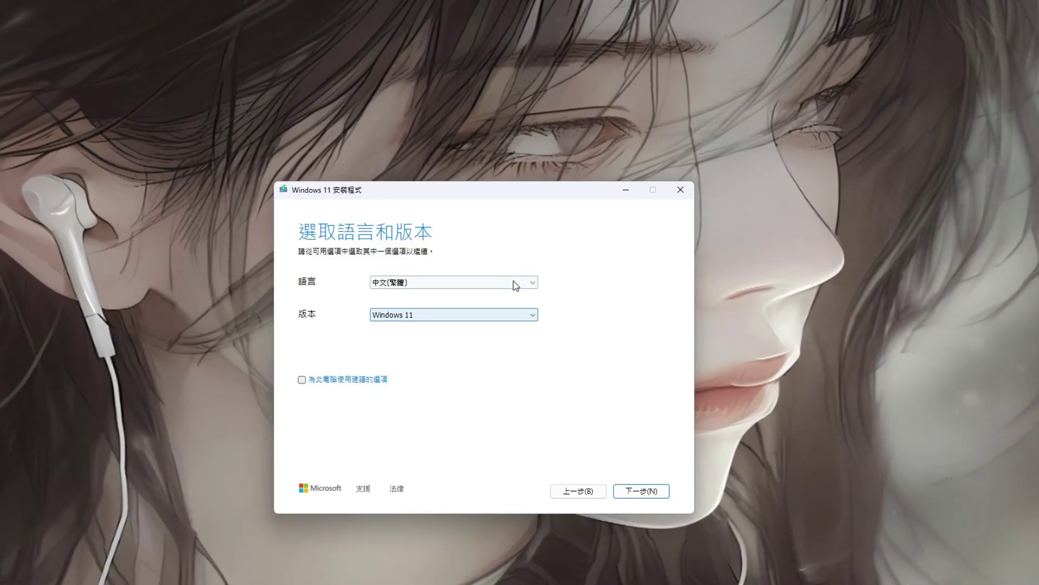
click(650, 491)
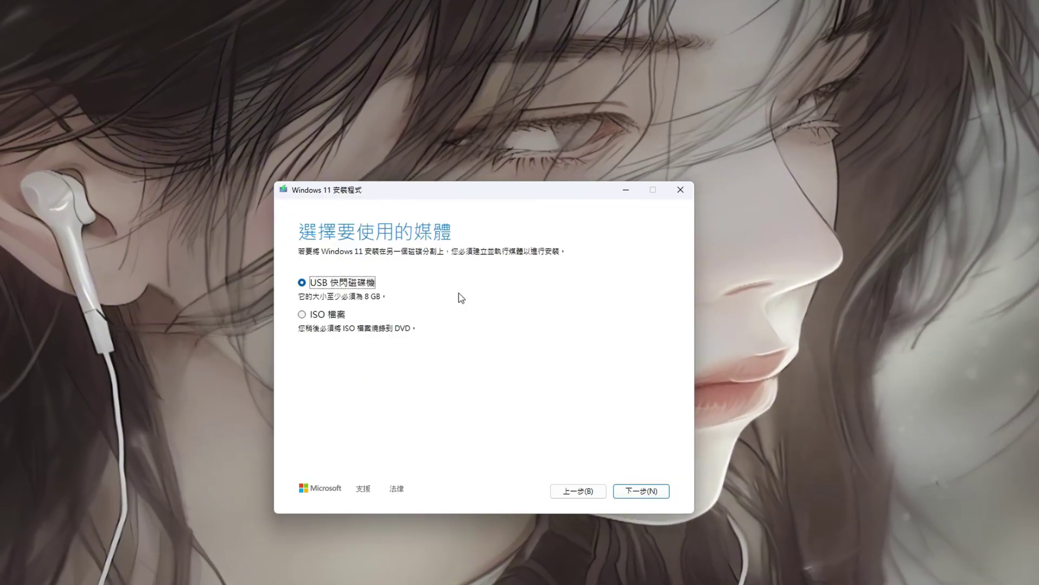
key(Return)
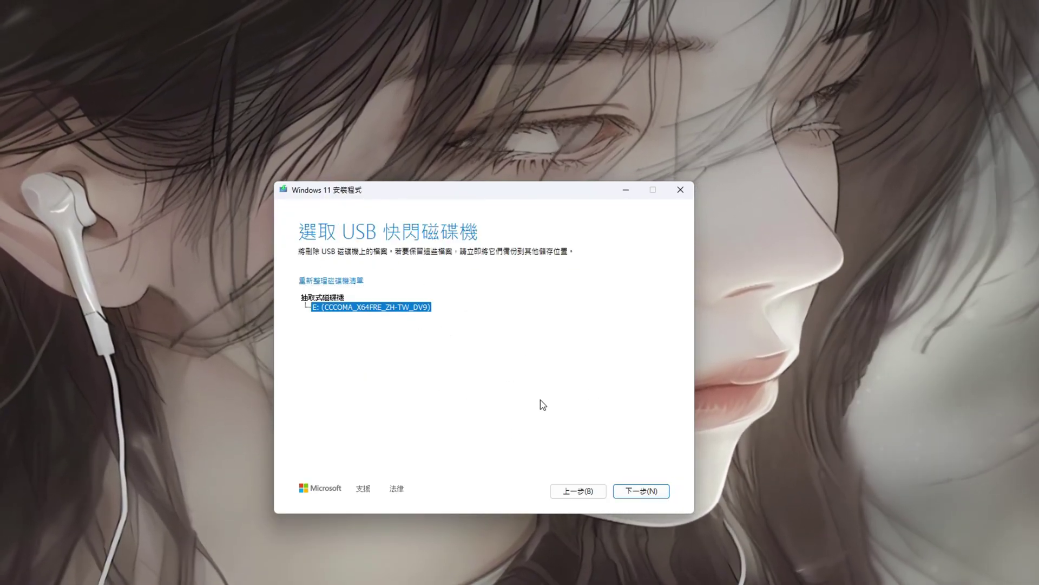
click(644, 491)
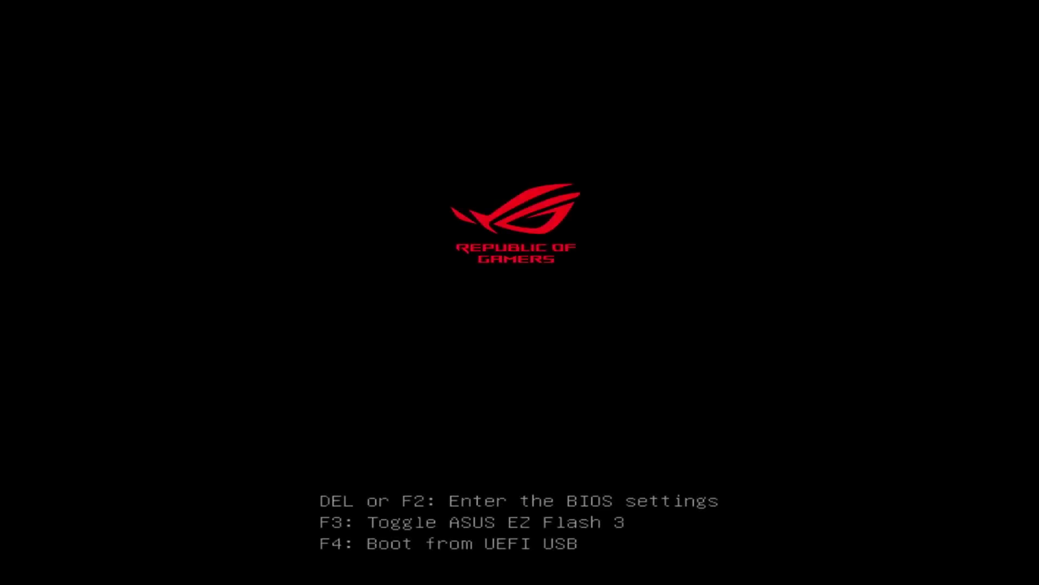
Try putting UEFI: SanDisk Extreme Pro 0, Partition 1 first in the boot priority, cancel the save and move it back down
key(F8)
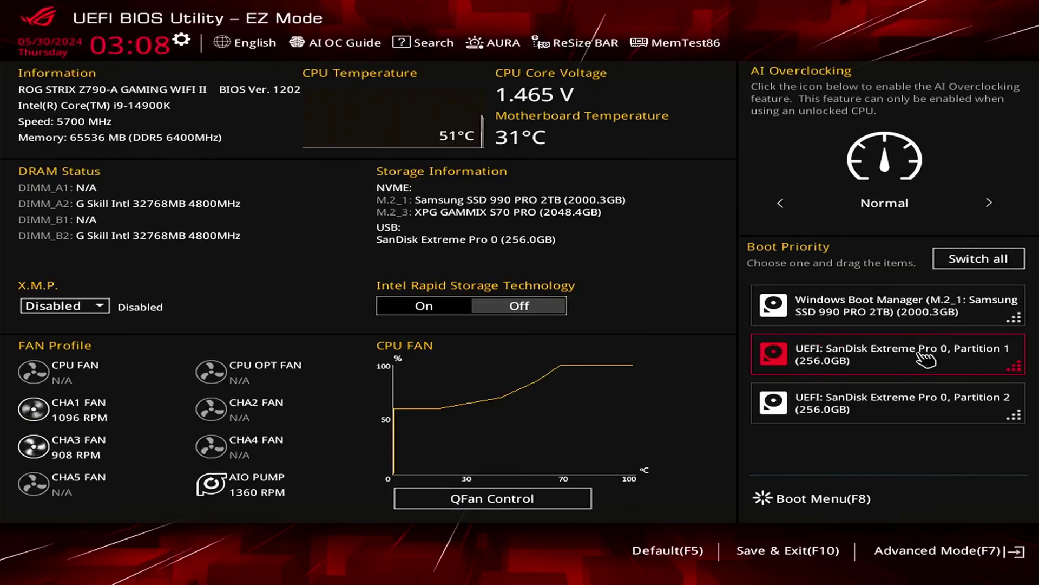
drag(857, 361, 861, 319)
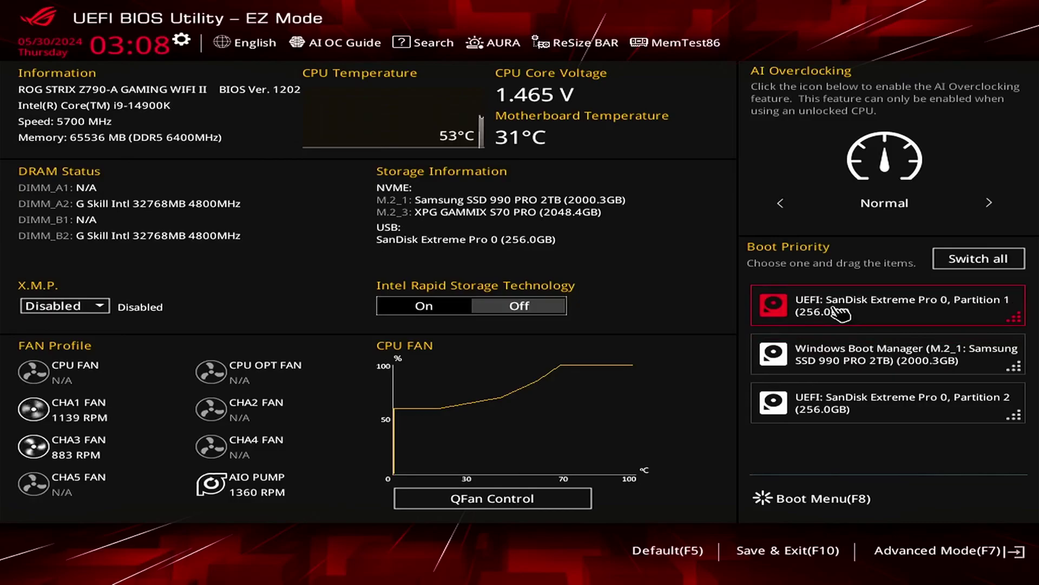
key(F10)
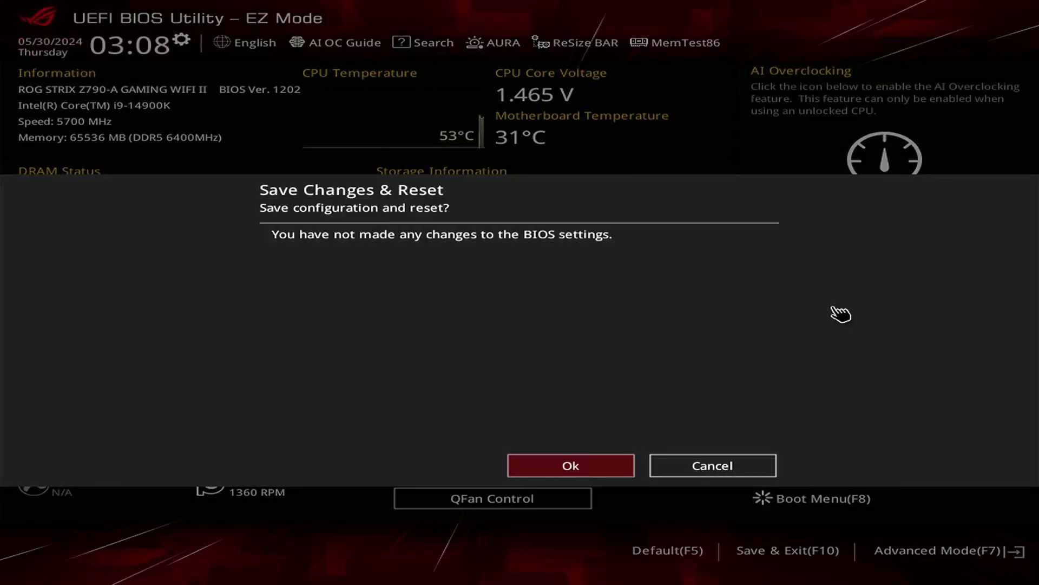
click(684, 470)
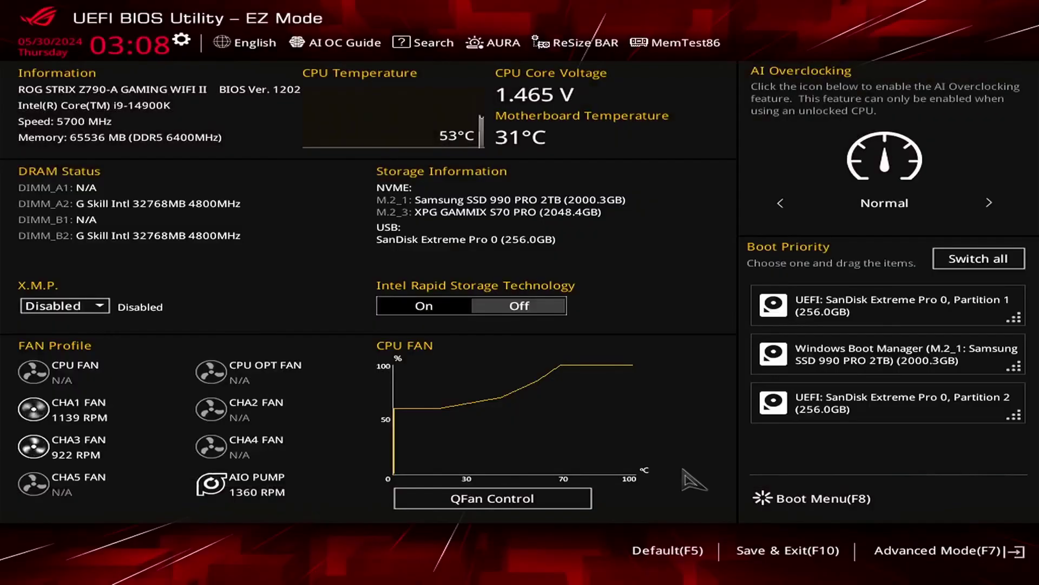
drag(953, 301, 972, 373)
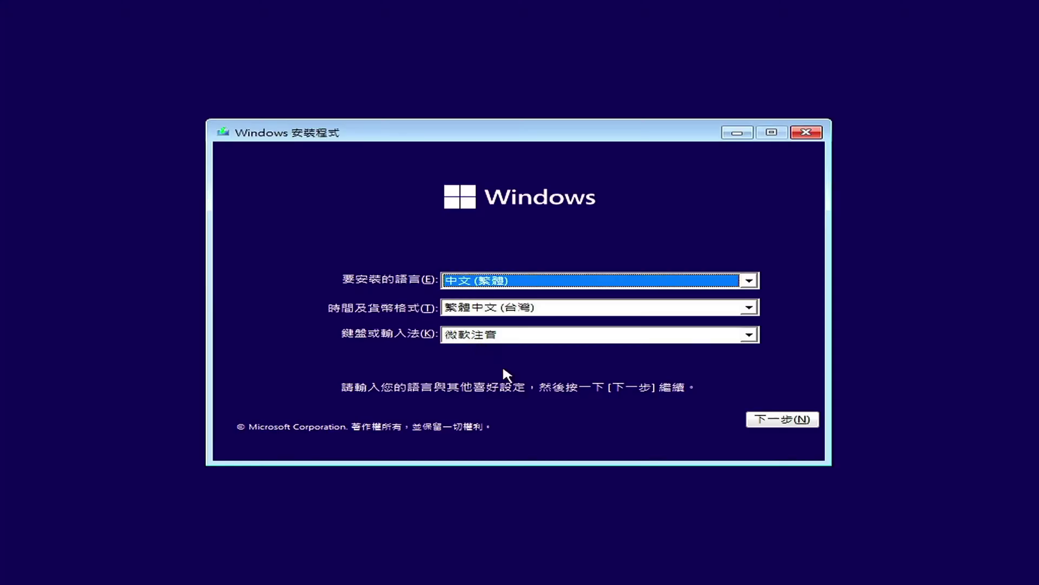
Start the Windows installation with the Traditional Chinese settings, skip the product key and choose the Windows 11 專業版 edition
click(780, 420)
click(536, 312)
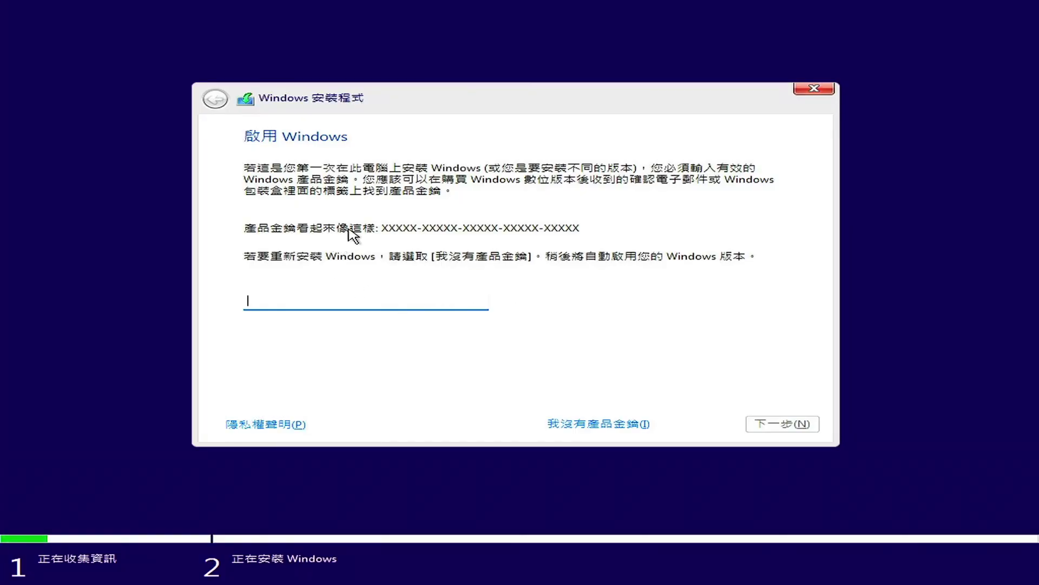
click(645, 424)
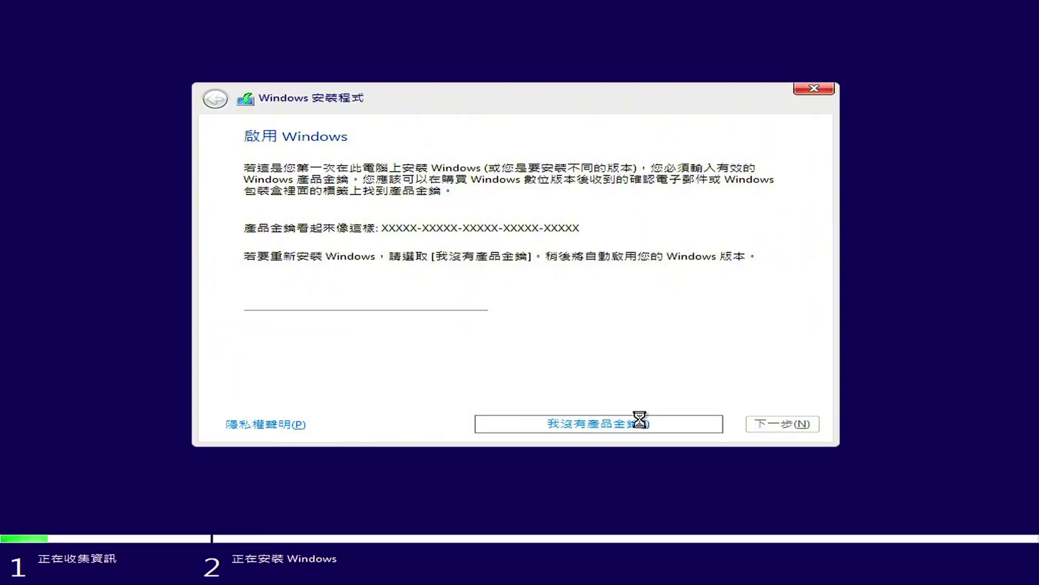
click(345, 219)
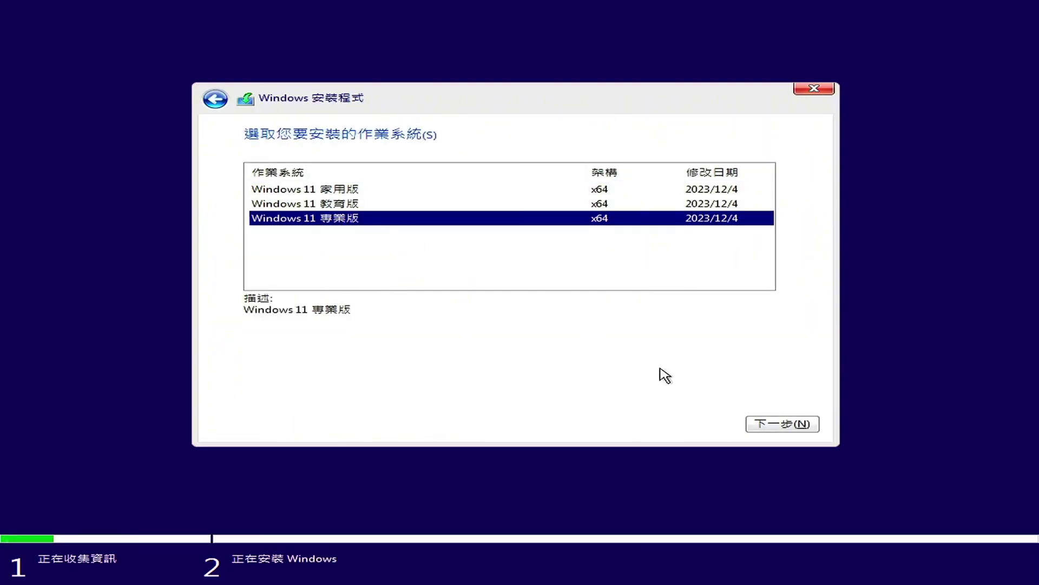
click(786, 424)
Accept the licence terms and choose the custom installation of Windows only
click(330, 400)
click(781, 428)
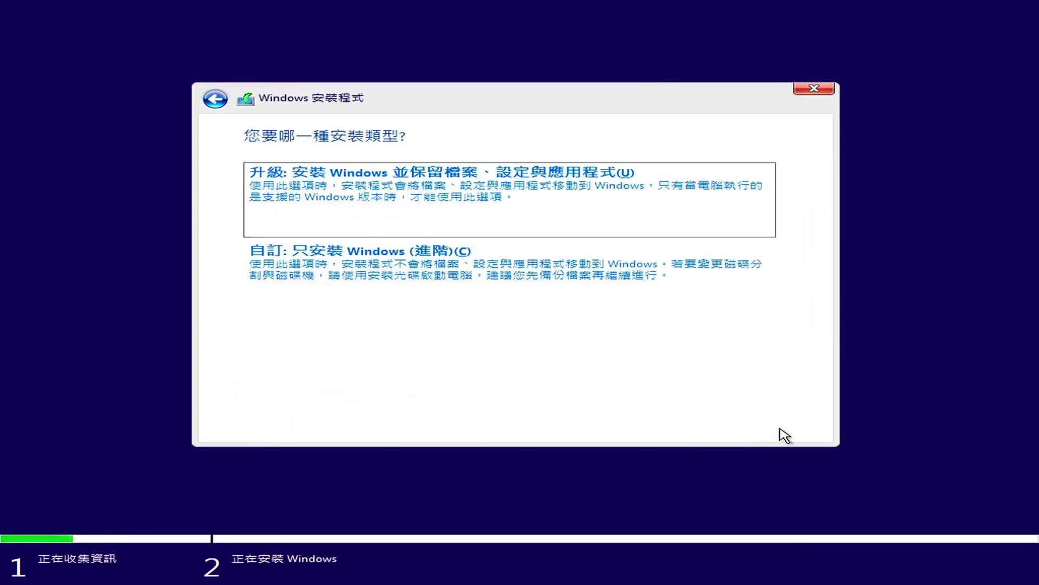
click(402, 288)
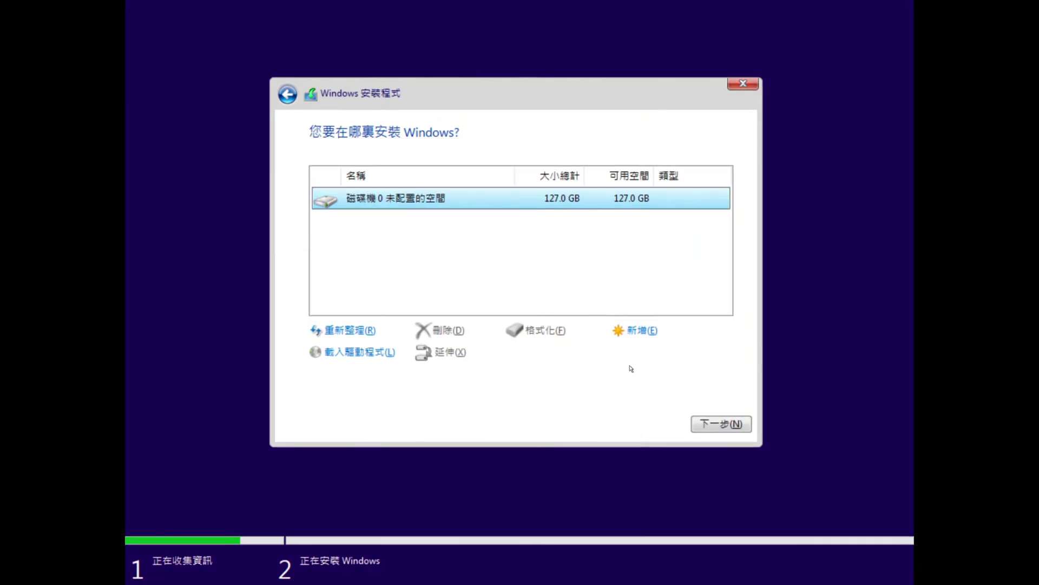
Create a 130048 MB partition in Disk 0's unallocated space and continue installing Windows on the primary partition
click(643, 333)
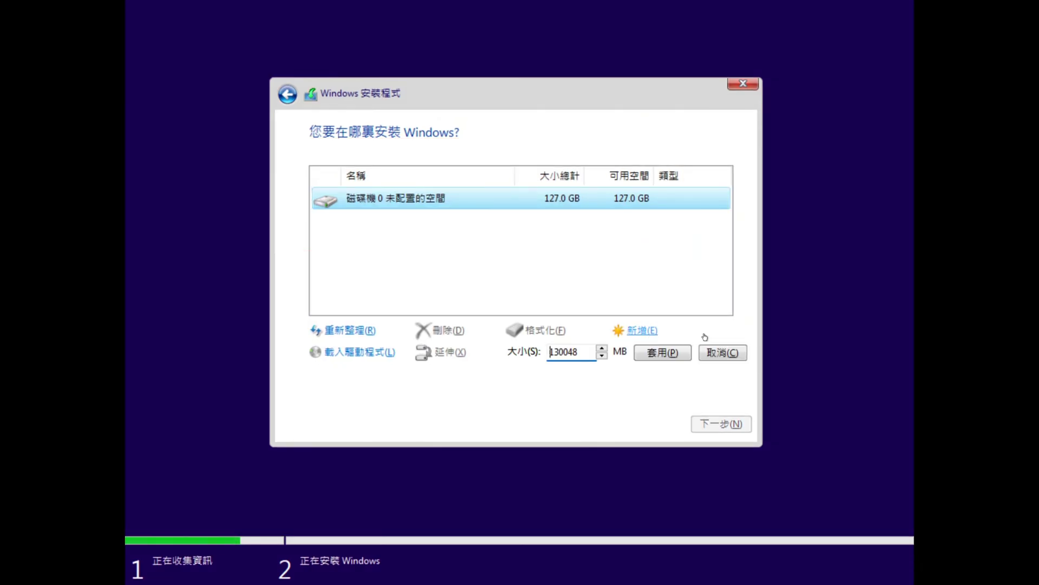
click(657, 353)
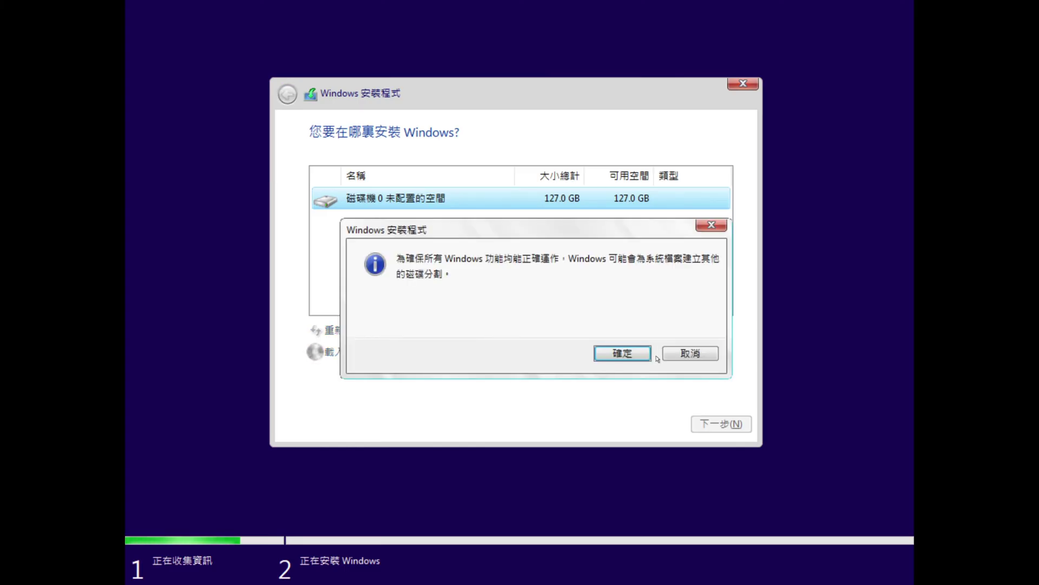
click(622, 353)
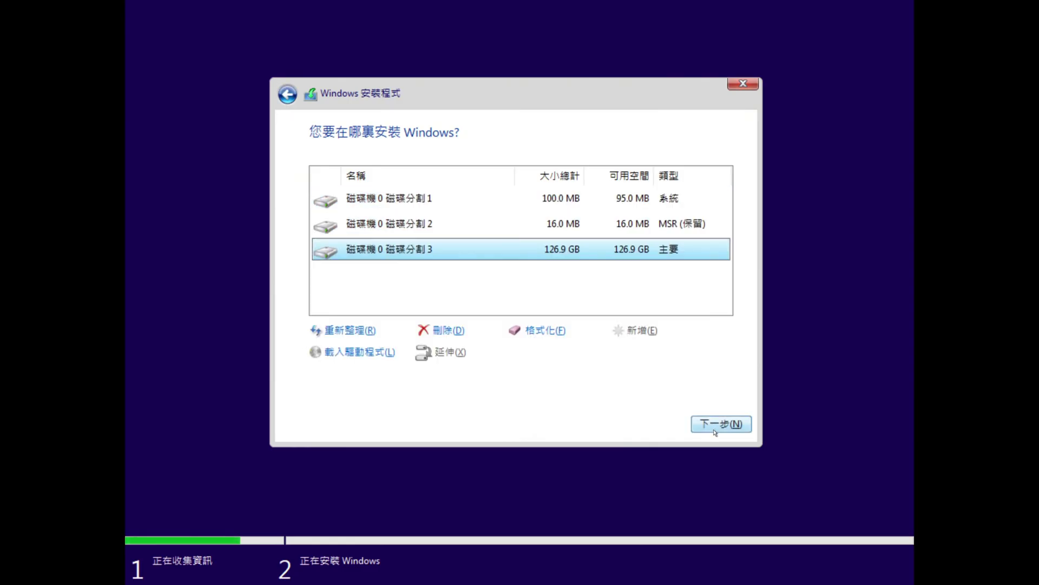
click(716, 428)
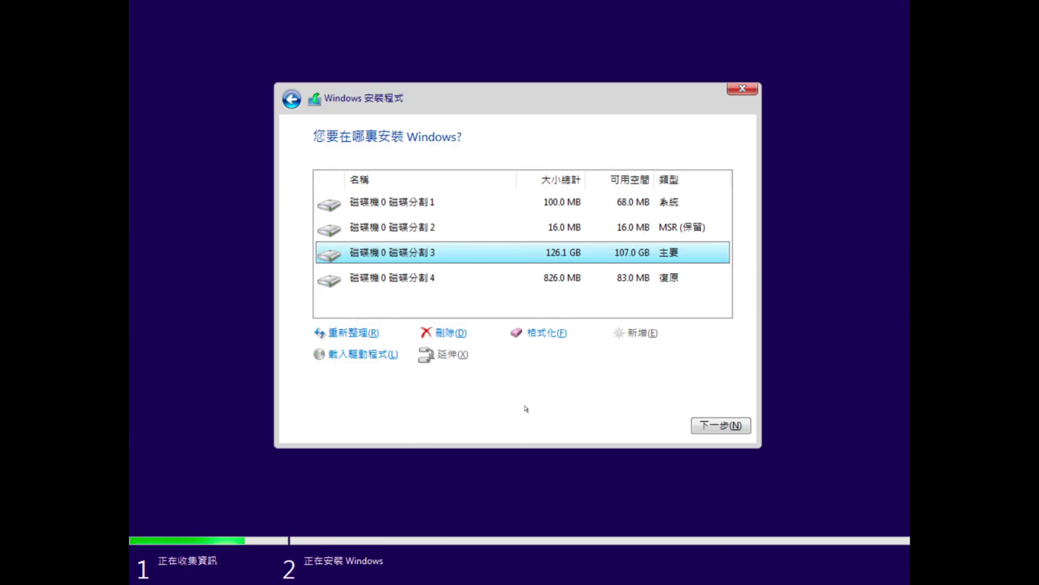
Delete all four existing partitions of Disk 0, confirming each deletion
click(442, 202)
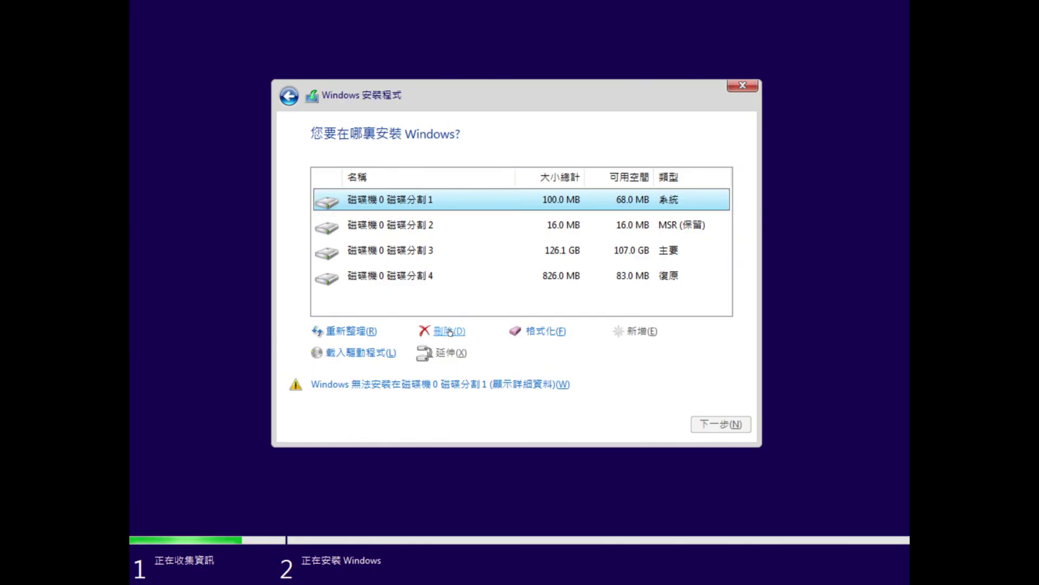
click(449, 332)
click(622, 352)
click(433, 224)
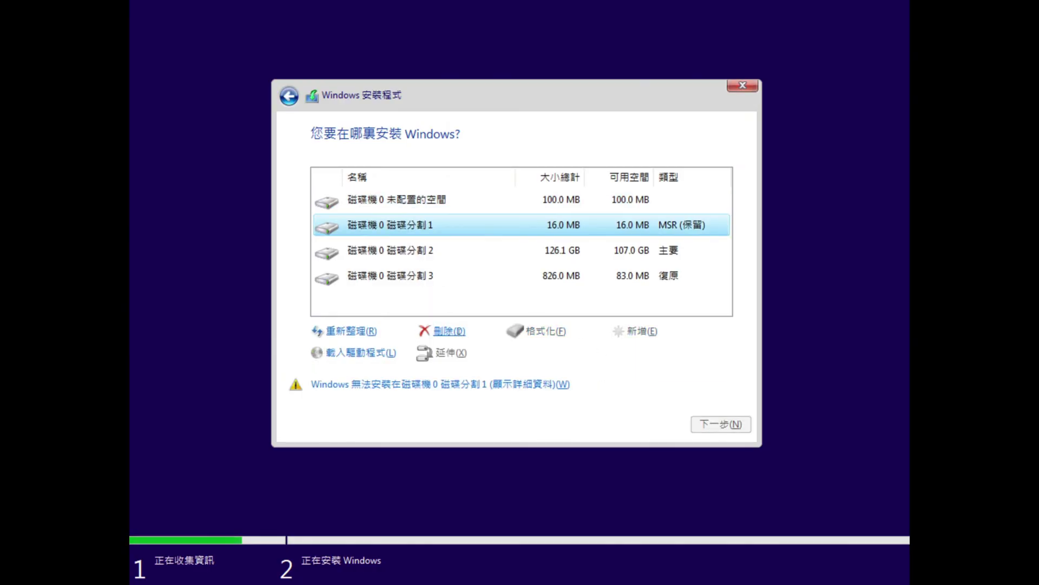
click(450, 332)
click(622, 353)
click(434, 225)
click(450, 332)
click(628, 355)
click(433, 227)
click(450, 332)
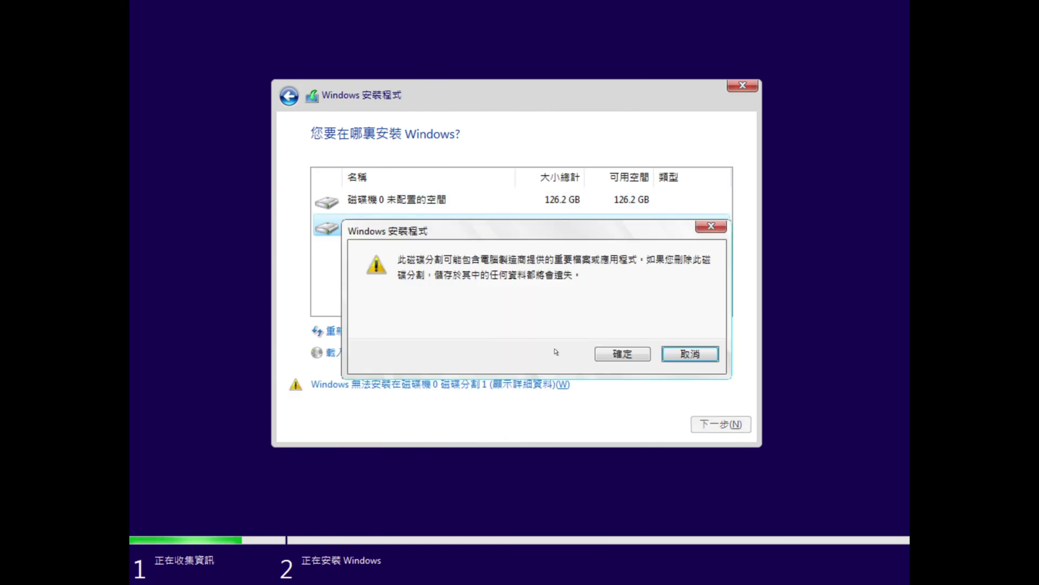
click(635, 359)
Create a new full-size partition from Disk 0's emptied space and proceed with the installation on its primary partition
click(632, 331)
click(654, 358)
click(623, 354)
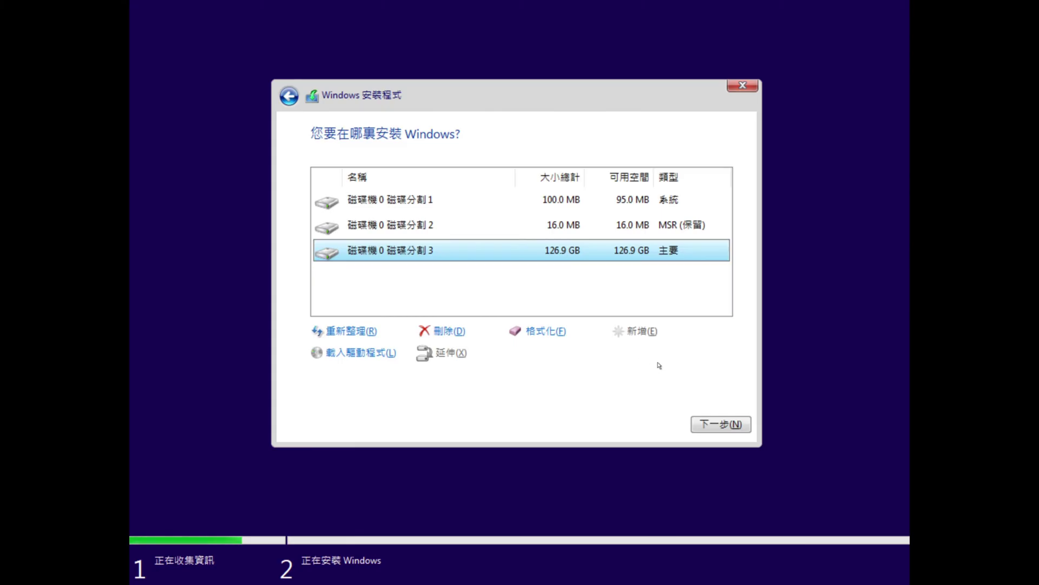
click(721, 423)
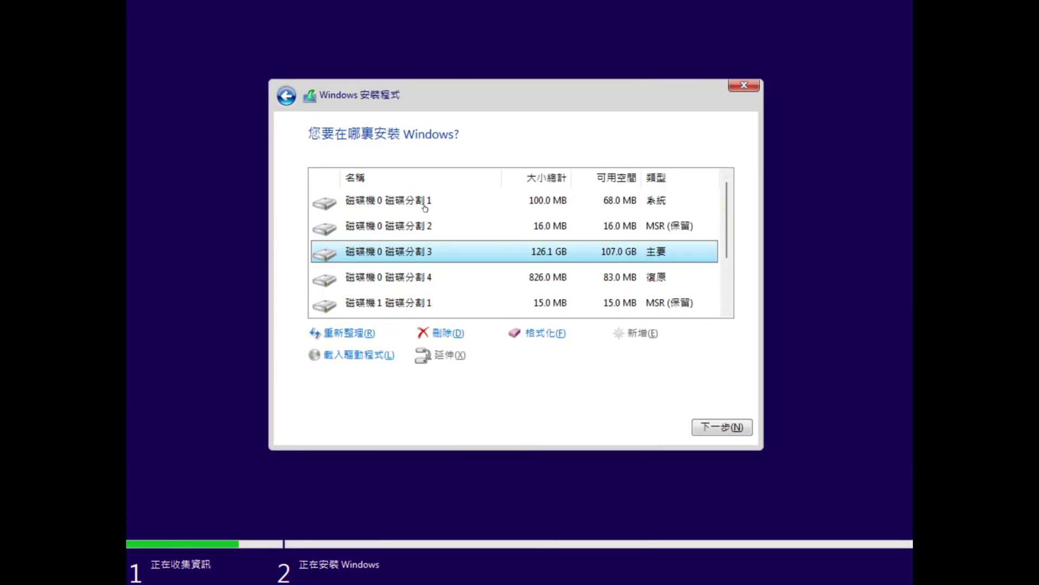
Examine the four partitions of Disk 0 one by one in the installation drive list
click(425, 208)
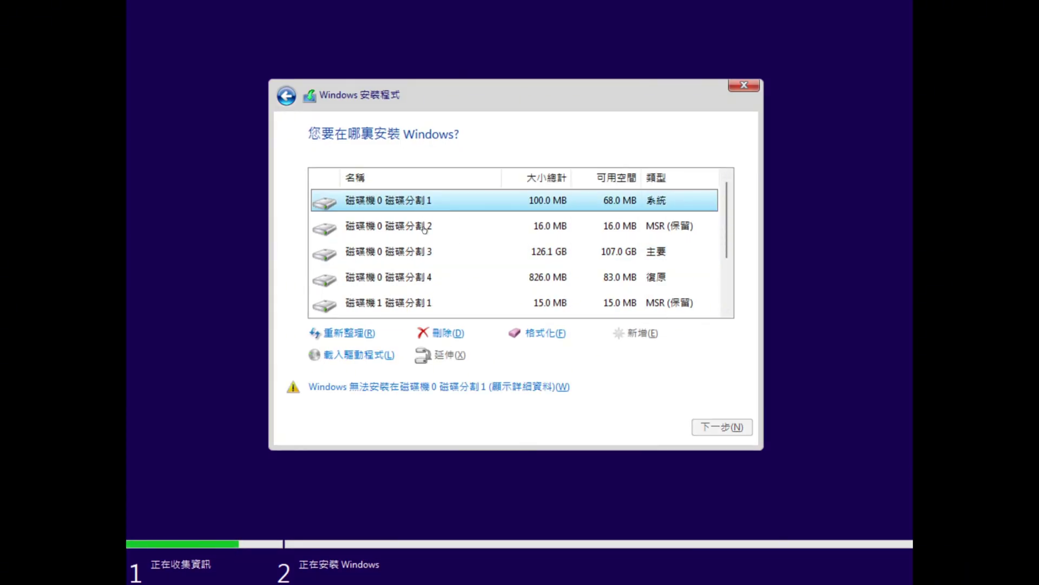
click(425, 227)
click(426, 250)
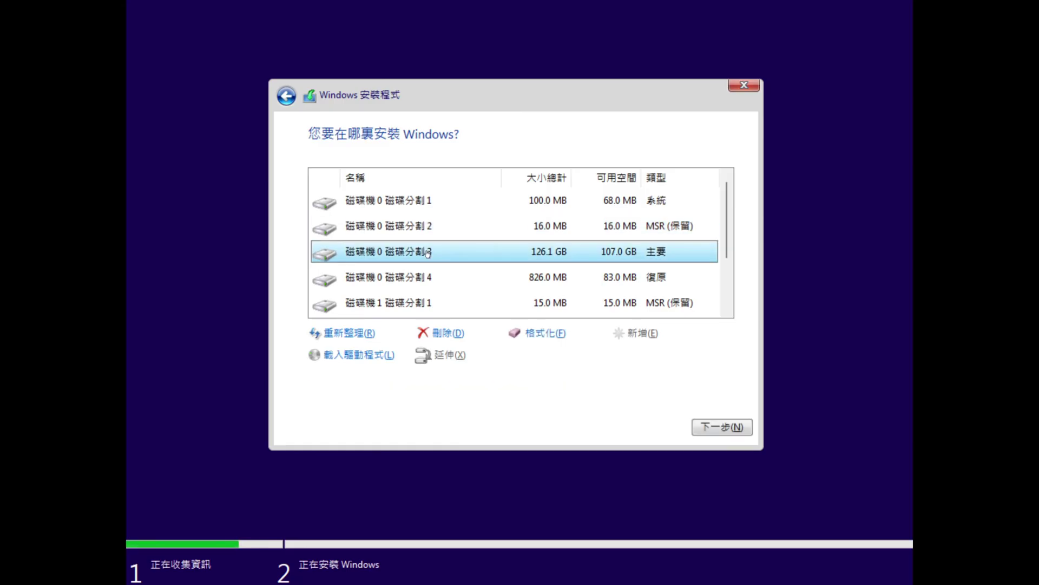
click(430, 277)
click(423, 256)
click(421, 234)
click(420, 211)
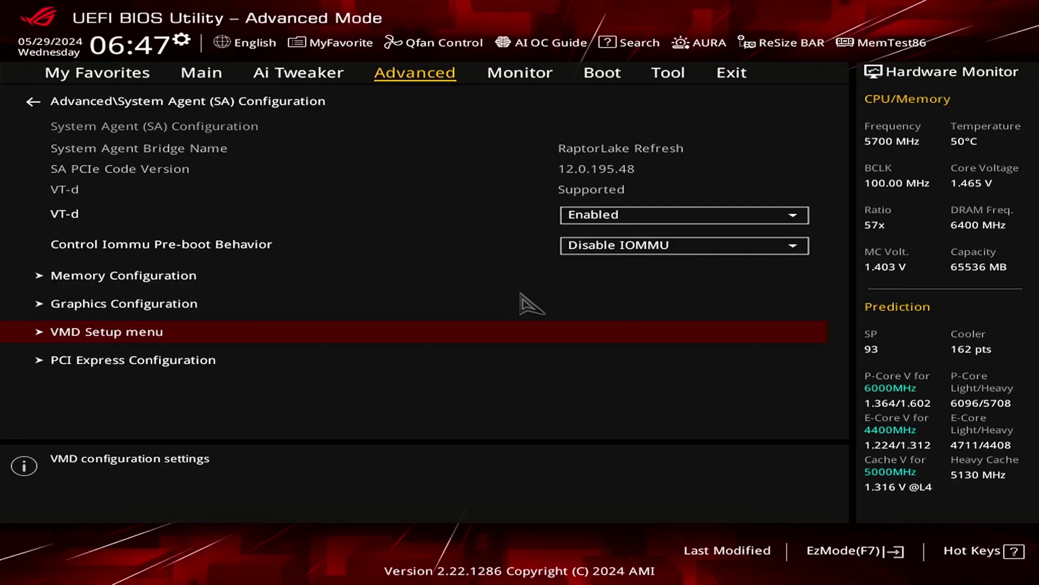
Set Enable VMD controller to Disabled in the BIOS VMD Setup menu
key(Return)
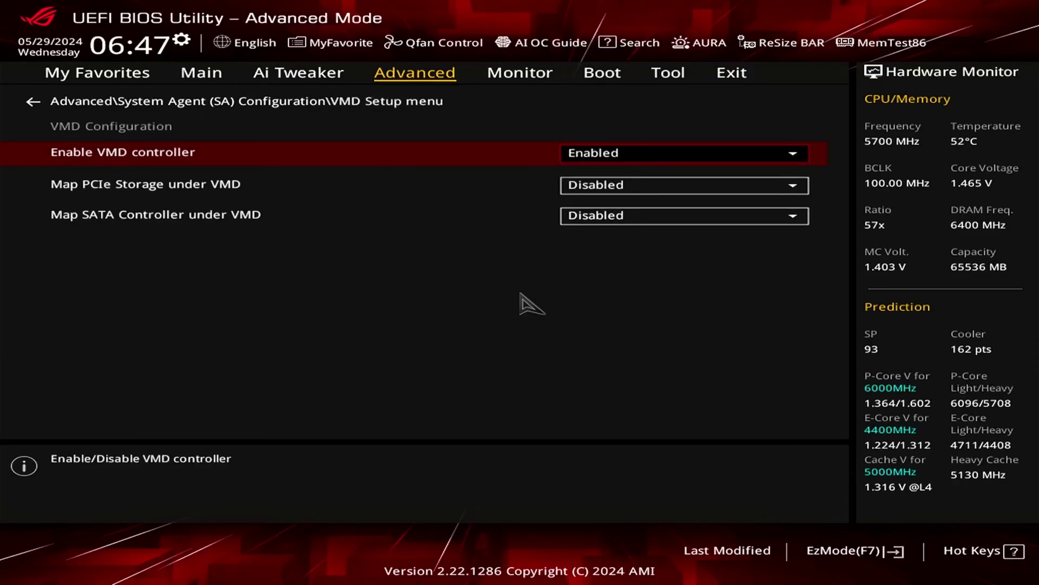
key(Return)
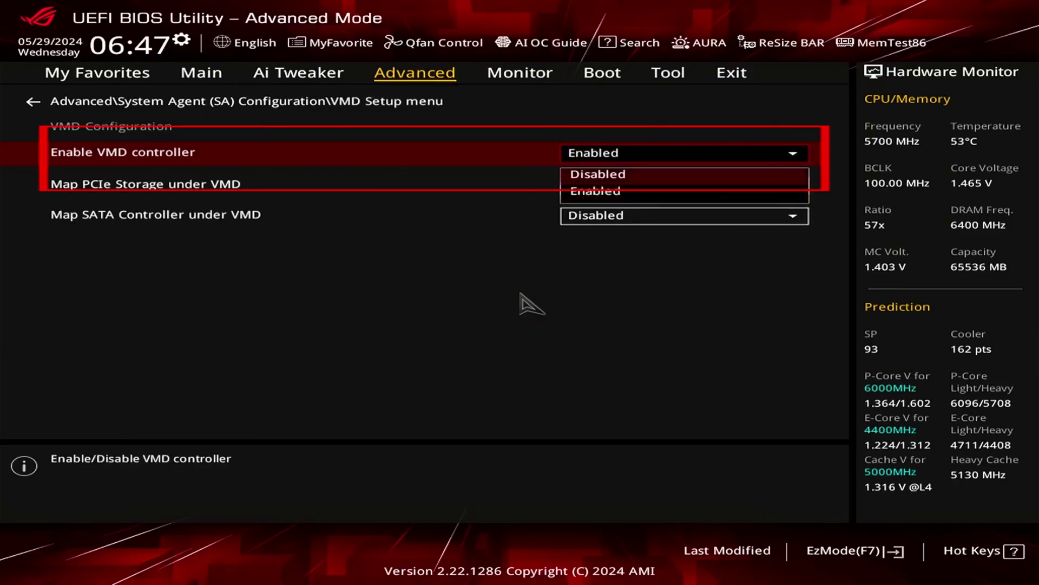
key(Up)
key(Return)
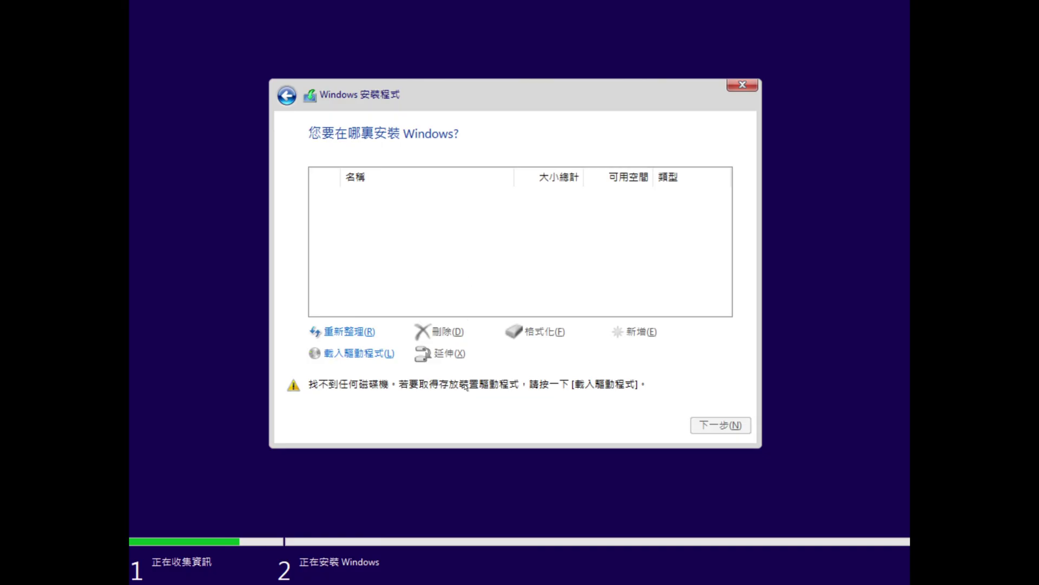
Start loading a storage driver for the empty drive list and browse for its location
click(372, 358)
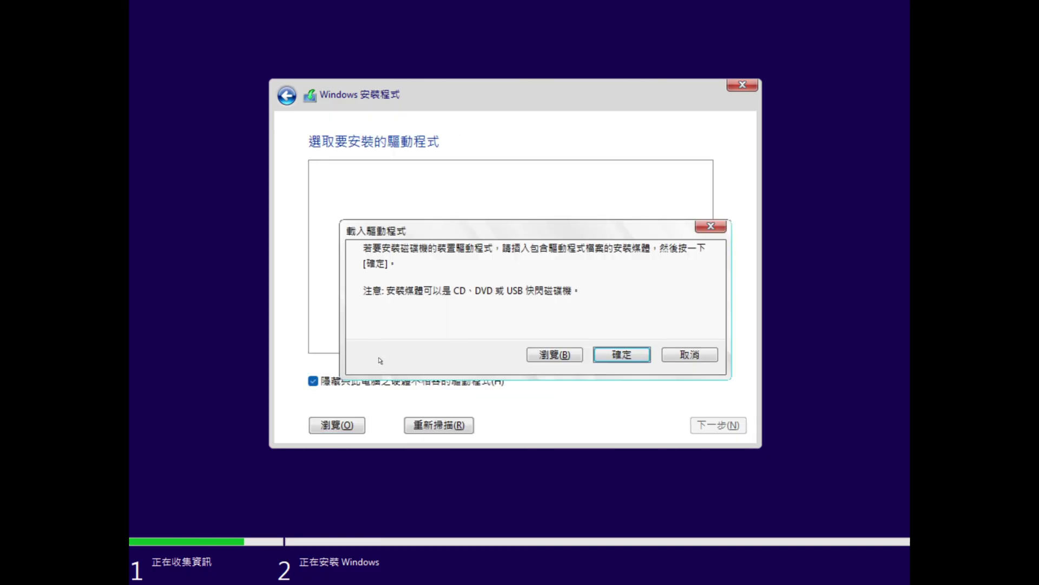
click(554, 355)
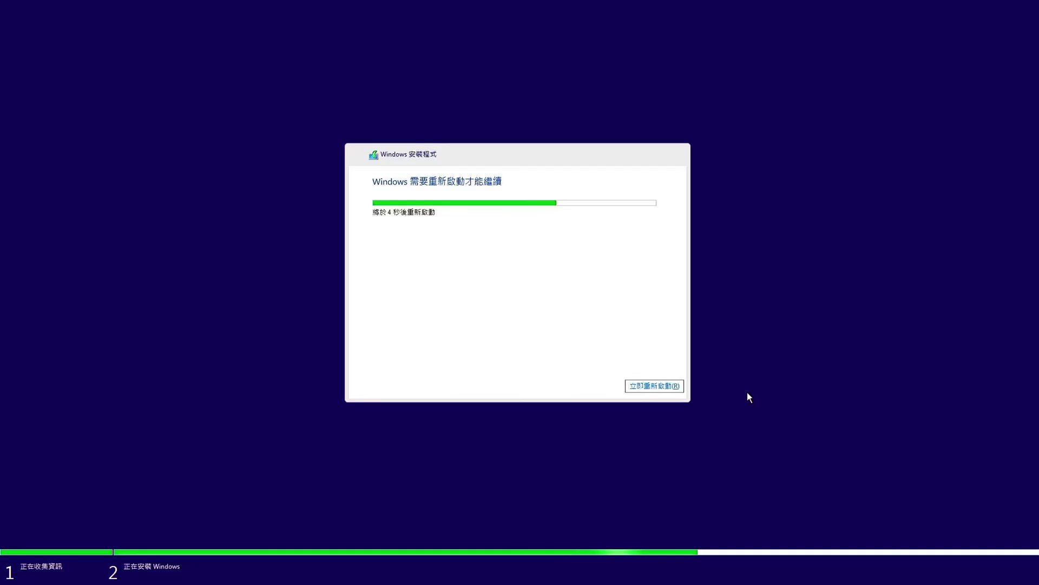
Restart the computer straight away to continue the installation, and proceed from the Microsoft account introduction to sign-in
click(673, 388)
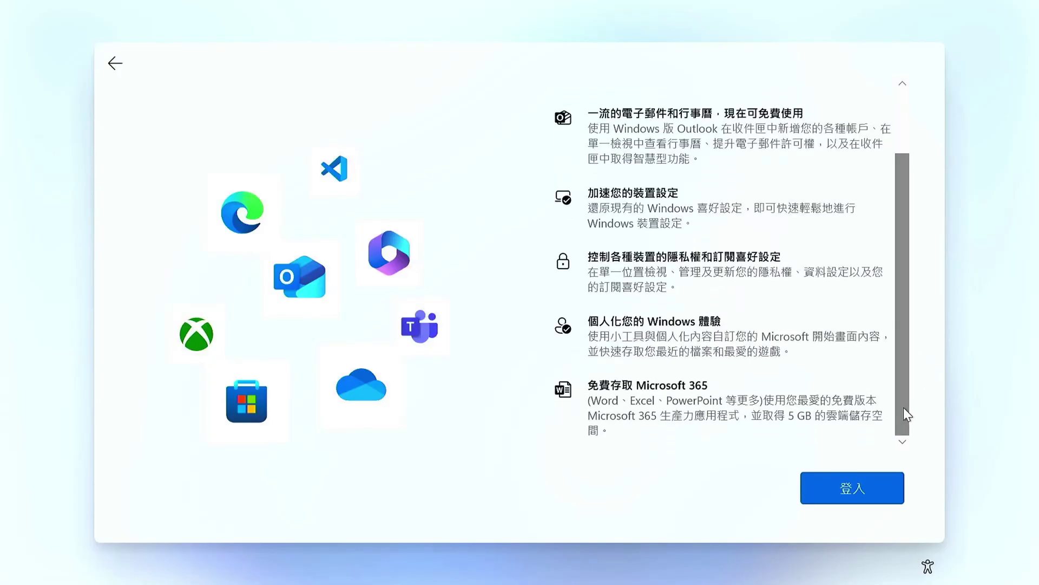
drag(904, 407, 896, 328)
click(832, 492)
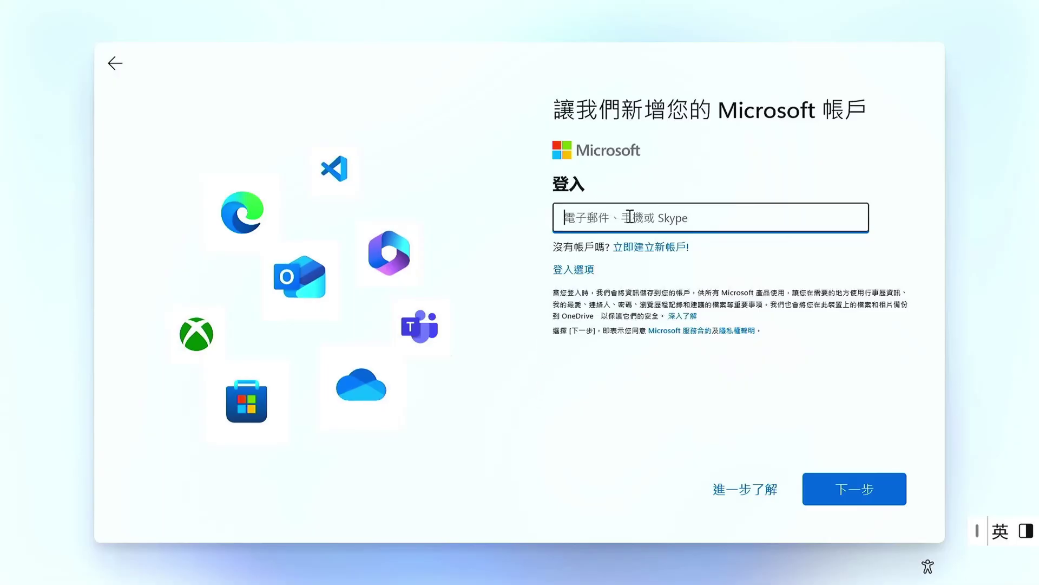
Try to sign in to a Microsoft account with a dummy e-mail address and an arbitrary account password
text(a)
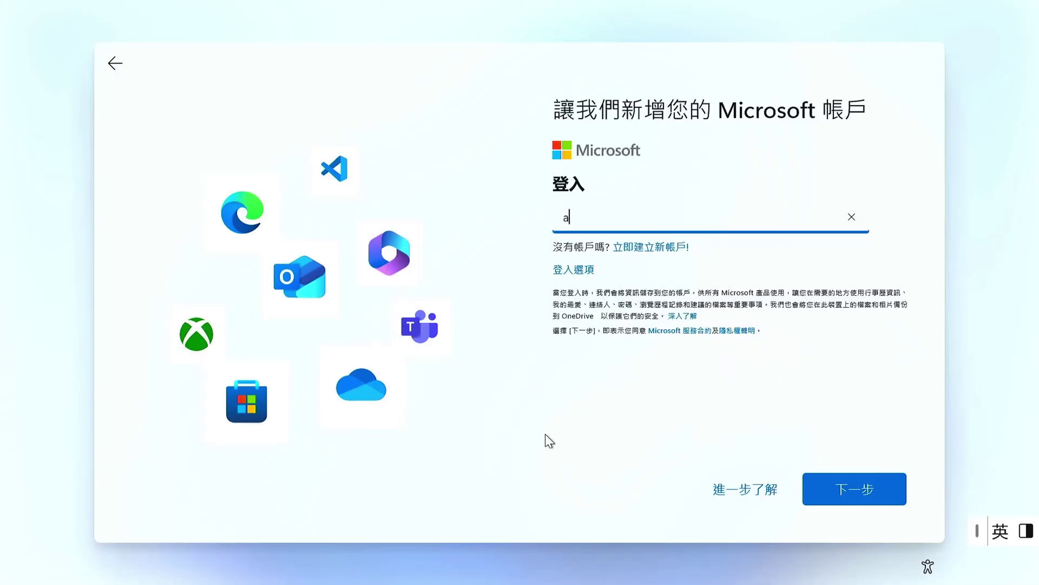
text(@a.com)
key(Return)
text(aaa)
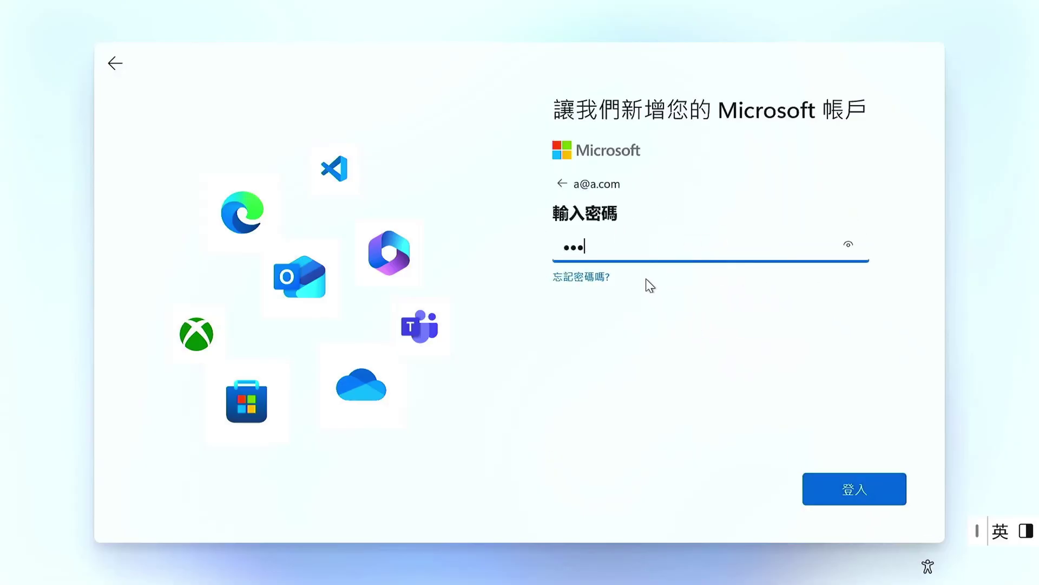
click(852, 487)
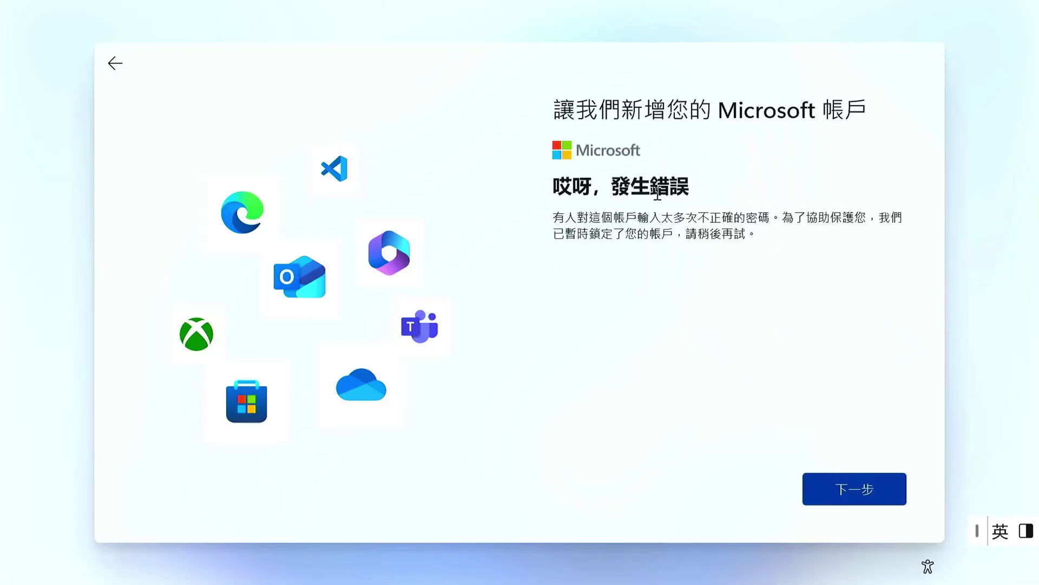
Continue past the account sign-in page and enter the user's name for a local account
click(850, 495)
text(Ted)
click(842, 488)
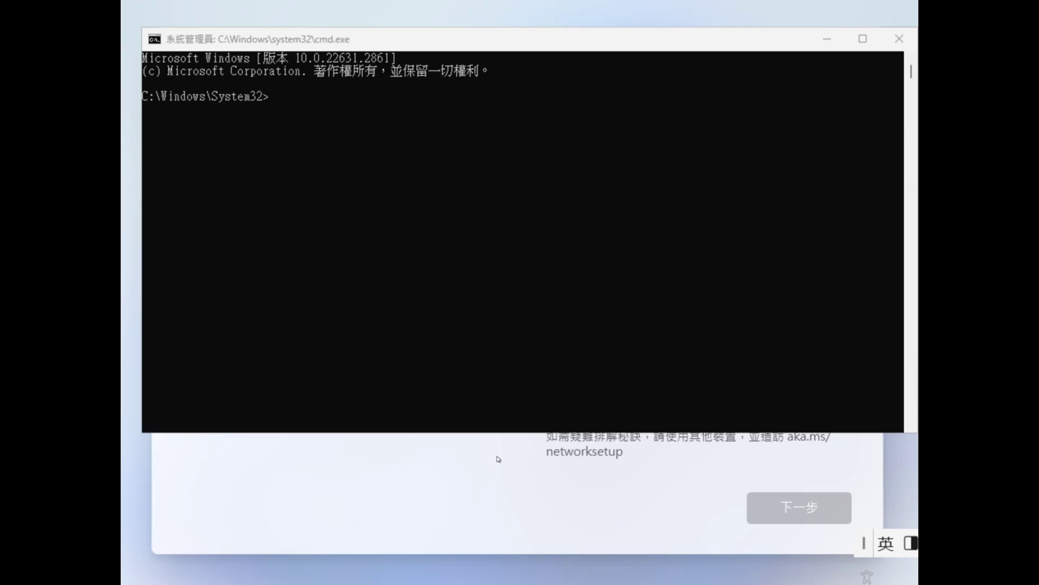
Run oobe\bypassnro in an enlarged Command Prompt and continue the network setup without an internet connection
click(399, 197)
drag(359, 39, 466, 118)
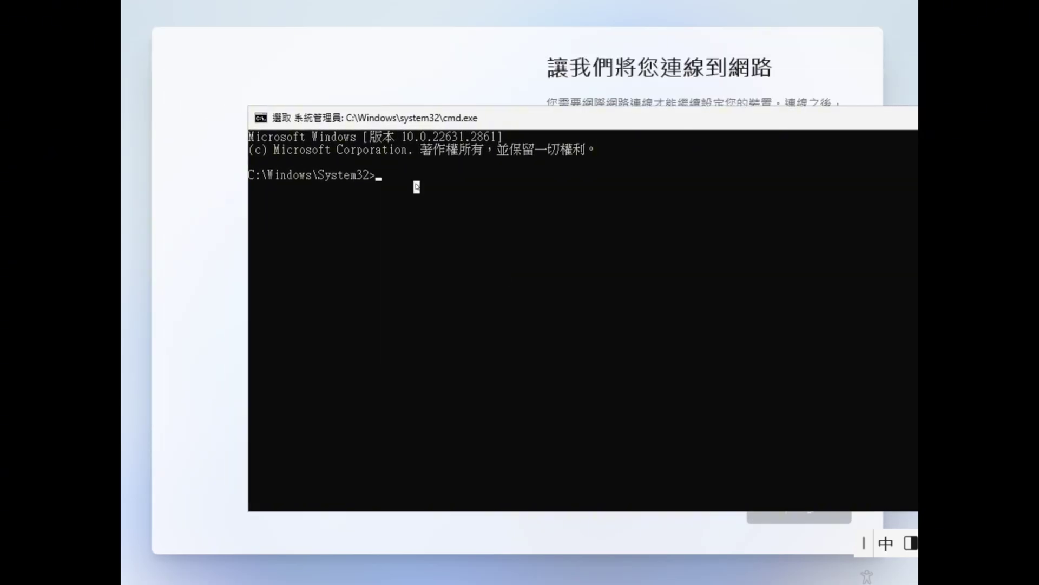
scroll(403, 125, up, 2)
key(shift)
text(oobe\bypassnro)
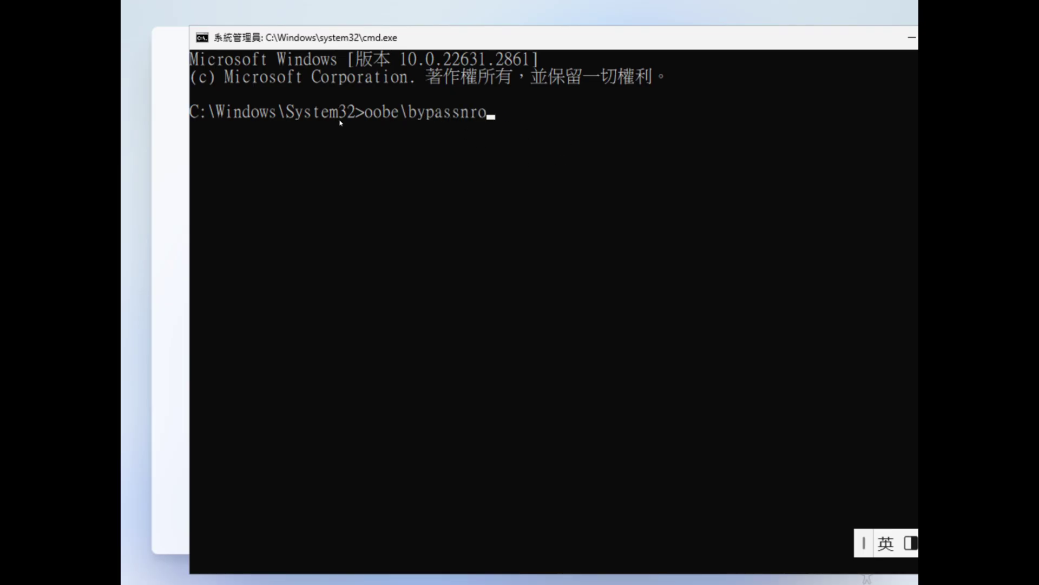
key(Return)
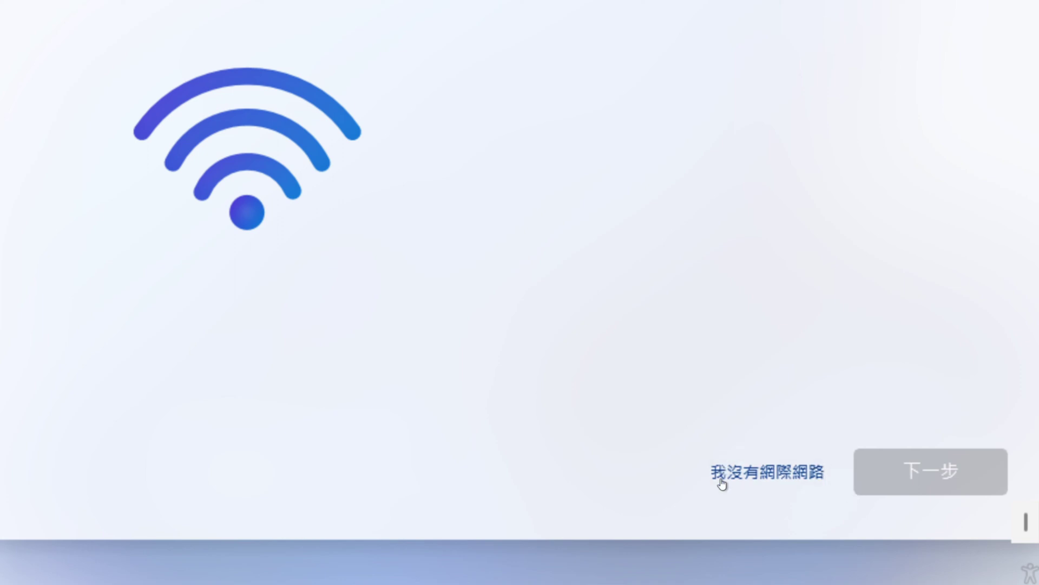
click(795, 473)
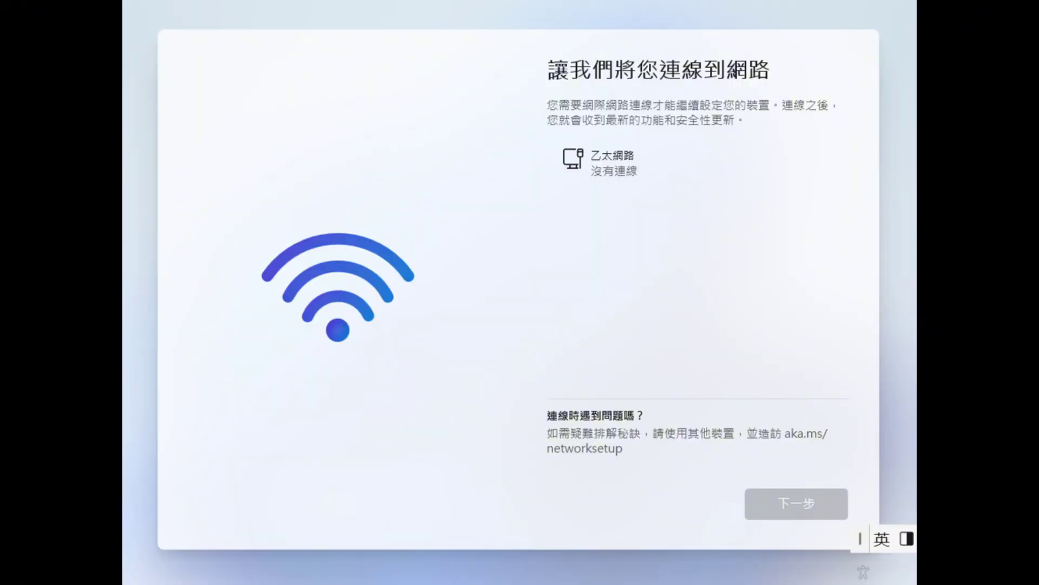
Open a Command Prompt from the network setup screen, run explorer and show the drives under This PC (本機)
key(shift+F10)
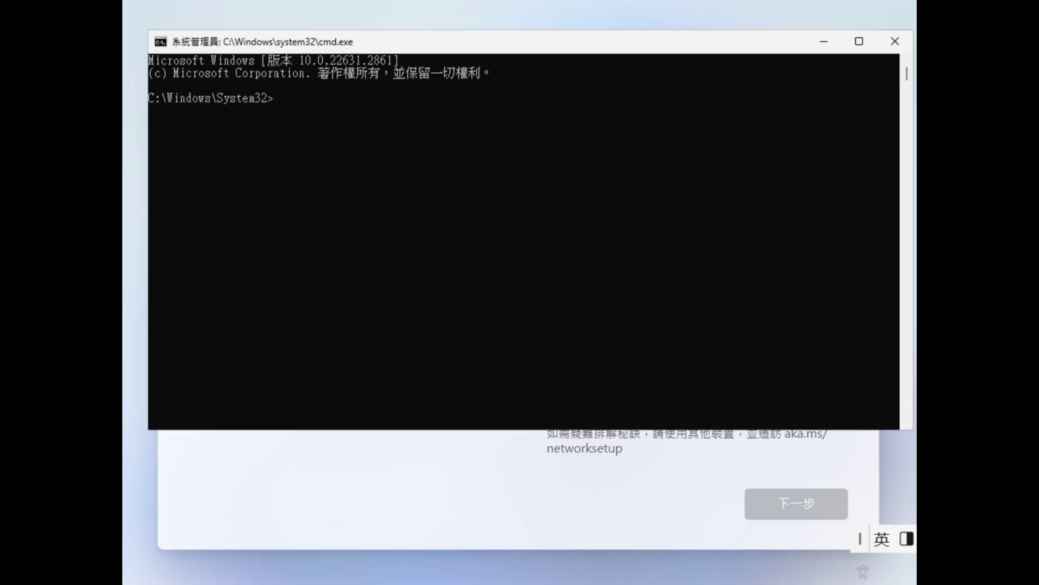
scroll(485, 232, up, 4)
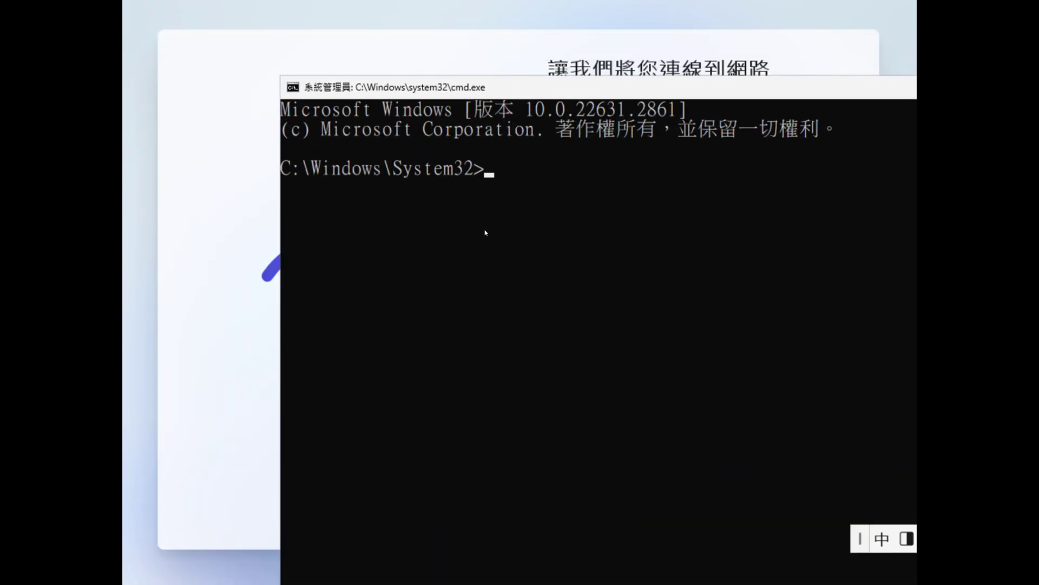
key(shift)
text(explorer)
key(Return)
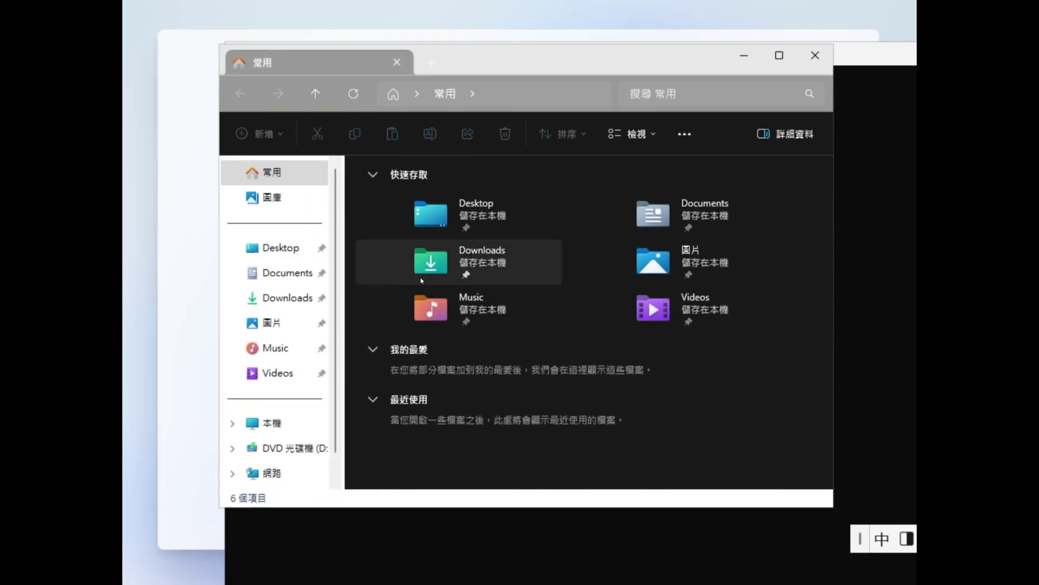
scroll(304, 414, down, 1)
click(271, 393)
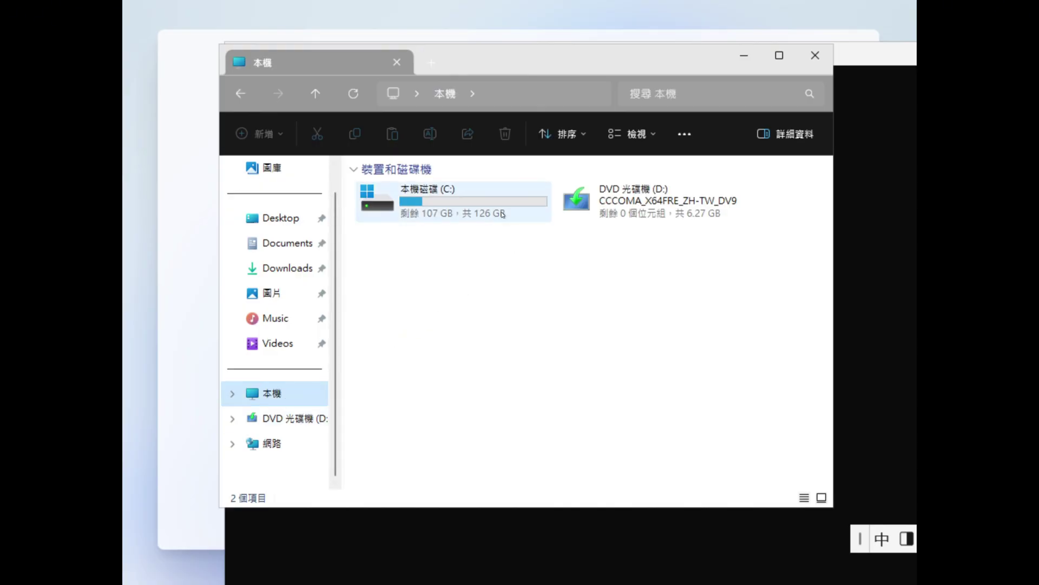
drag(578, 62, 573, 88)
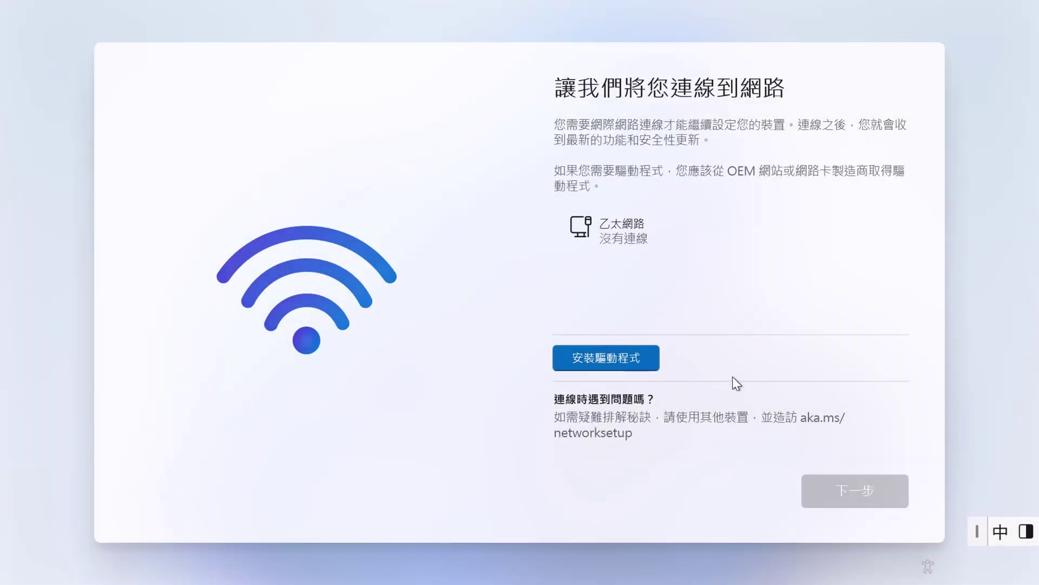
Open the folder picker for installing a network driver from the network setup screen and move it clear of the setup text
click(623, 355)
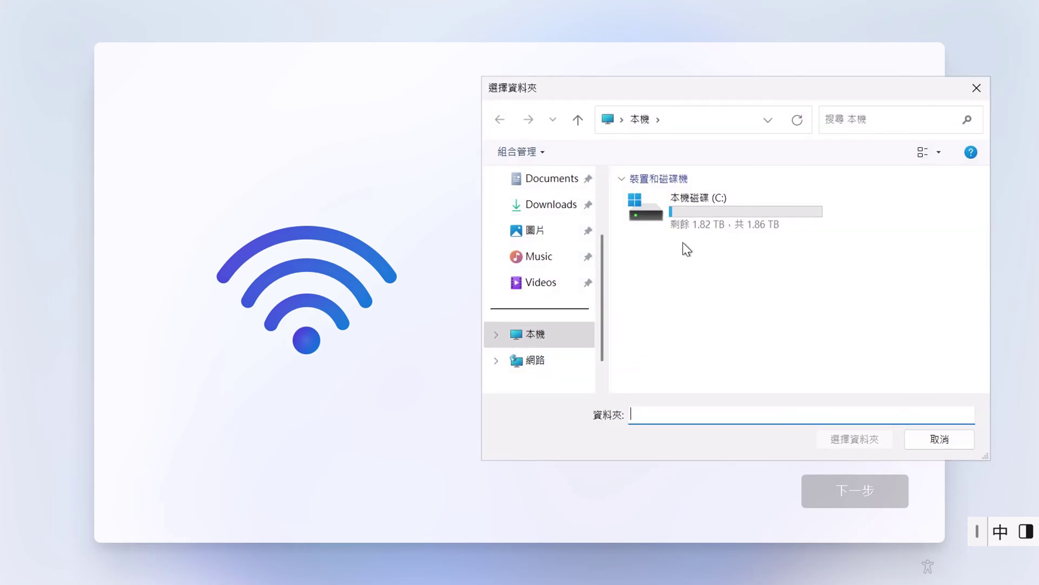
mouse_move(602, 307)
mouse_down()
mouse_move(607, 255)
mouse_move(608, 303)
mouse_up()
drag(706, 92, 311, 128)
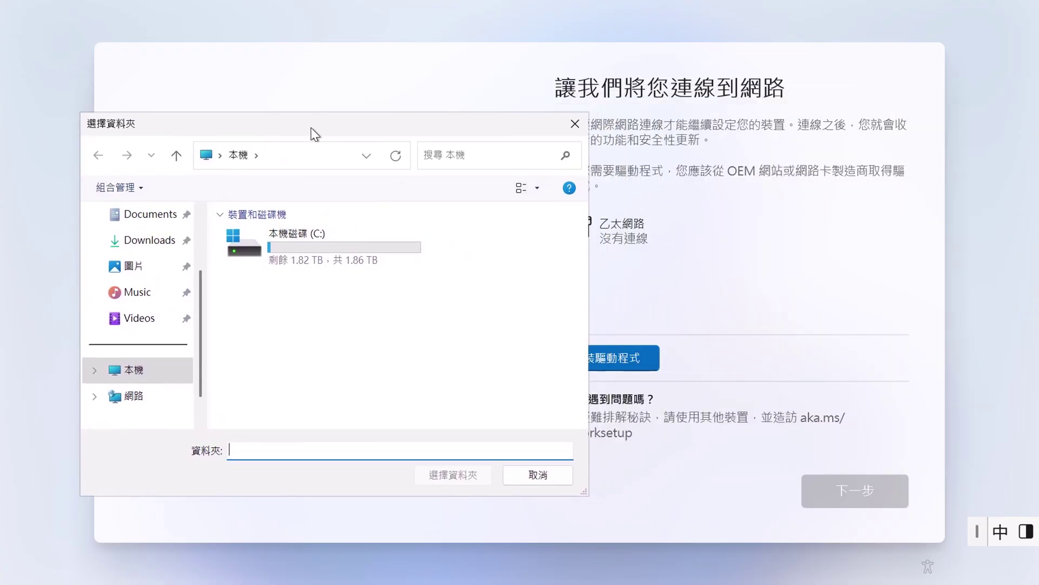
click(573, 127)
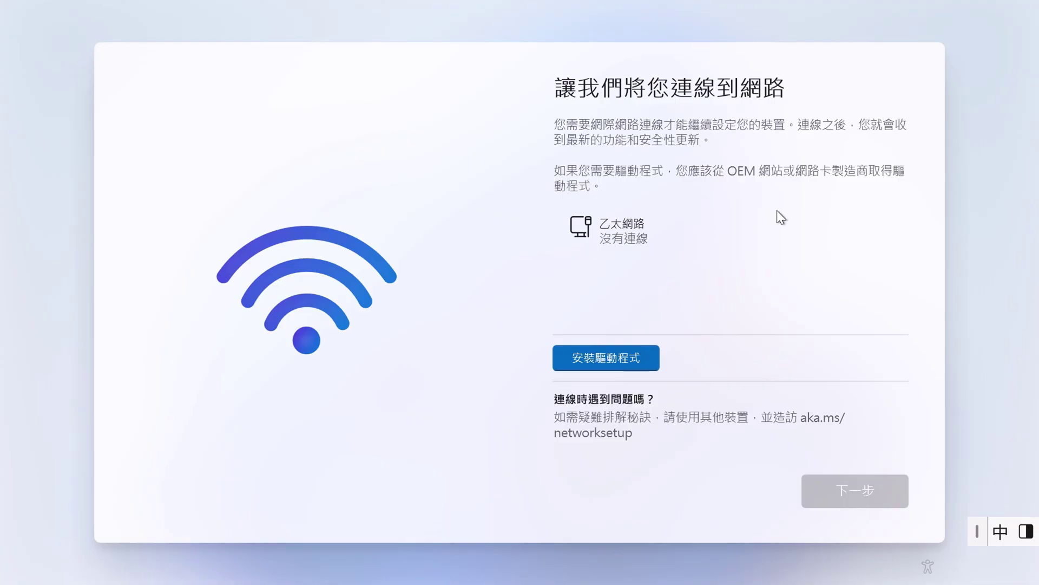
click(633, 358)
drag(739, 91, 289, 91)
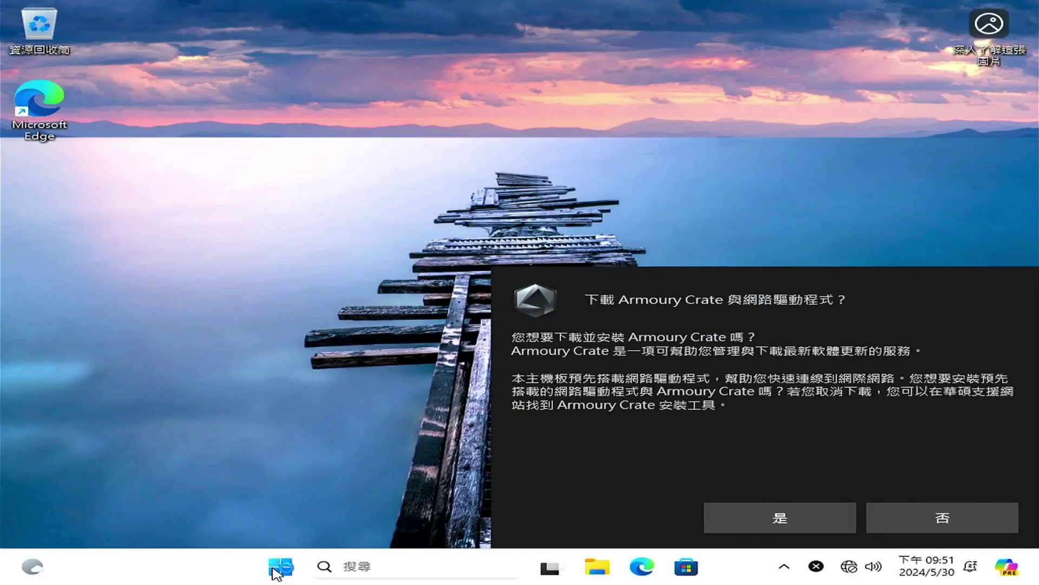
Open Device Manager from the desktop and examine the devices listed under other devices (其他裝置)
right_click(276, 570)
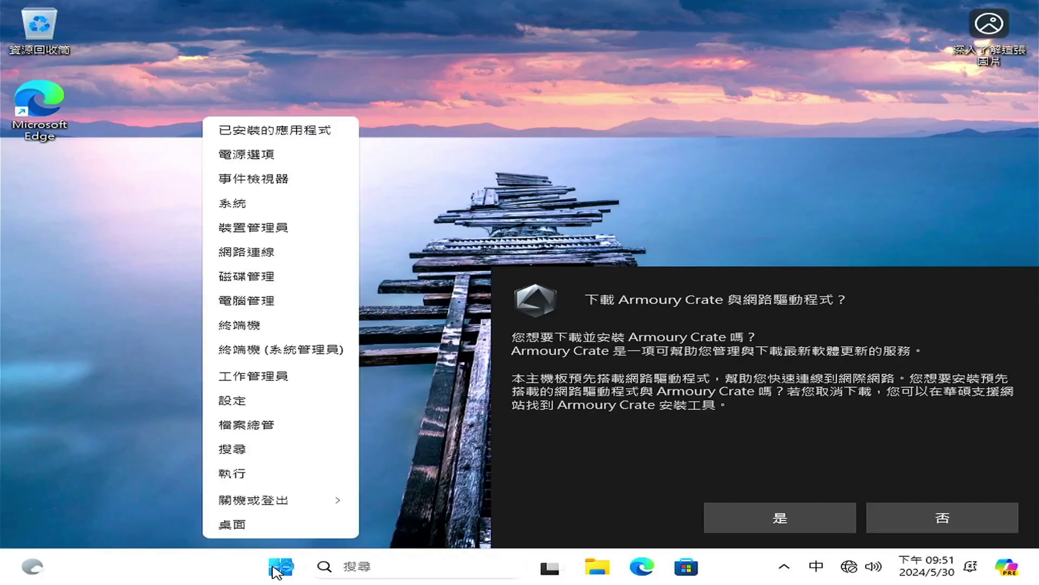
click(278, 227)
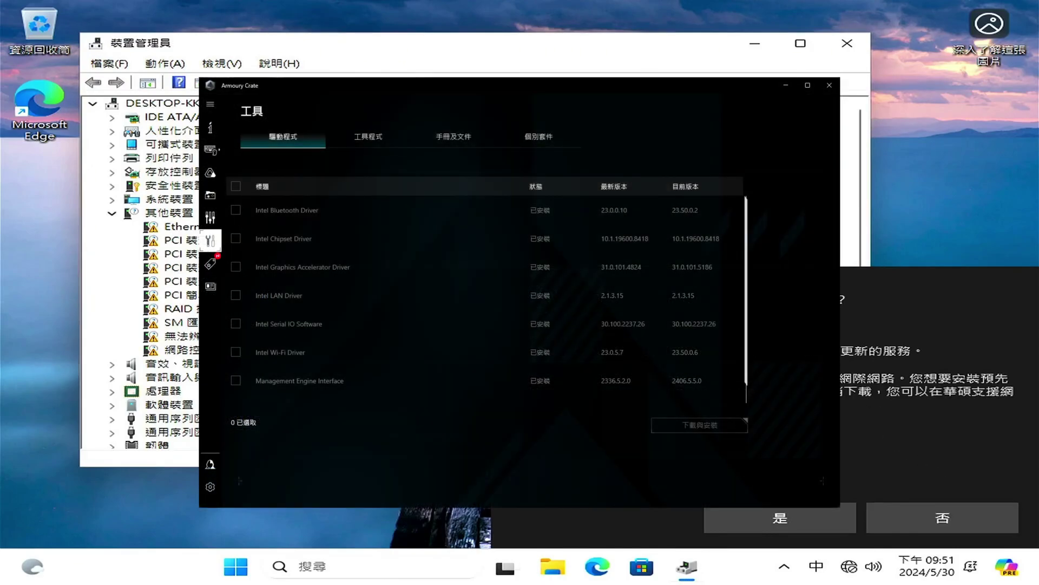
scroll(193, 254, down, 5)
scroll(193, 253, up, 5)
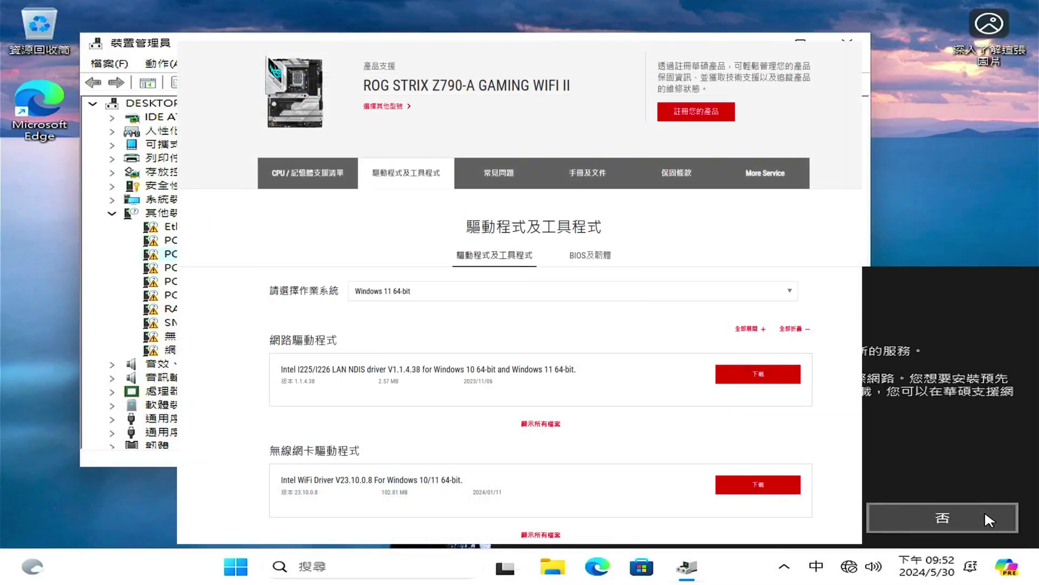
Decline the offer to download Armoury Crate and the network driver, and close Device Manager
click(986, 517)
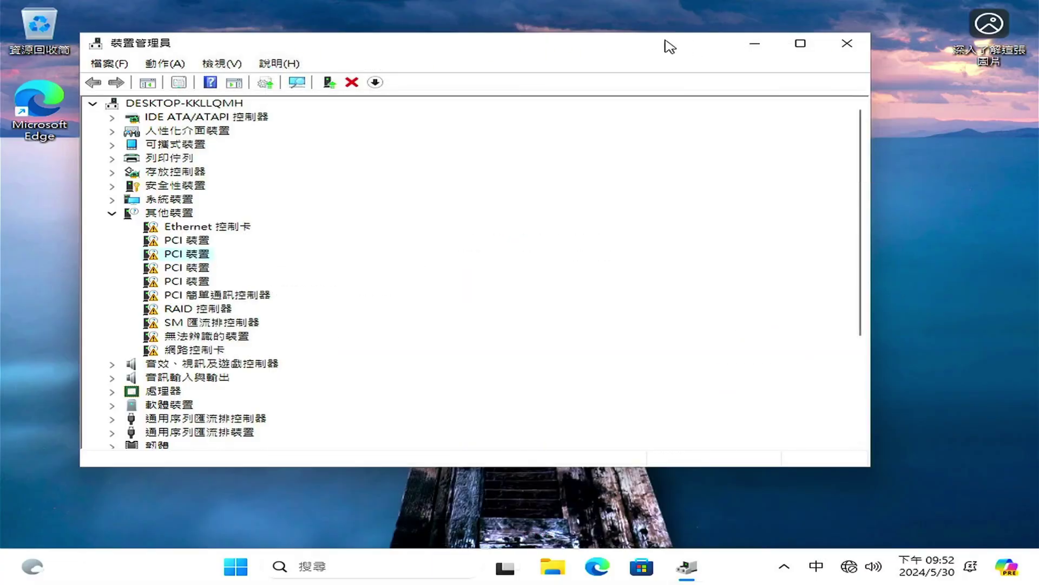
drag(628, 47, 711, 68)
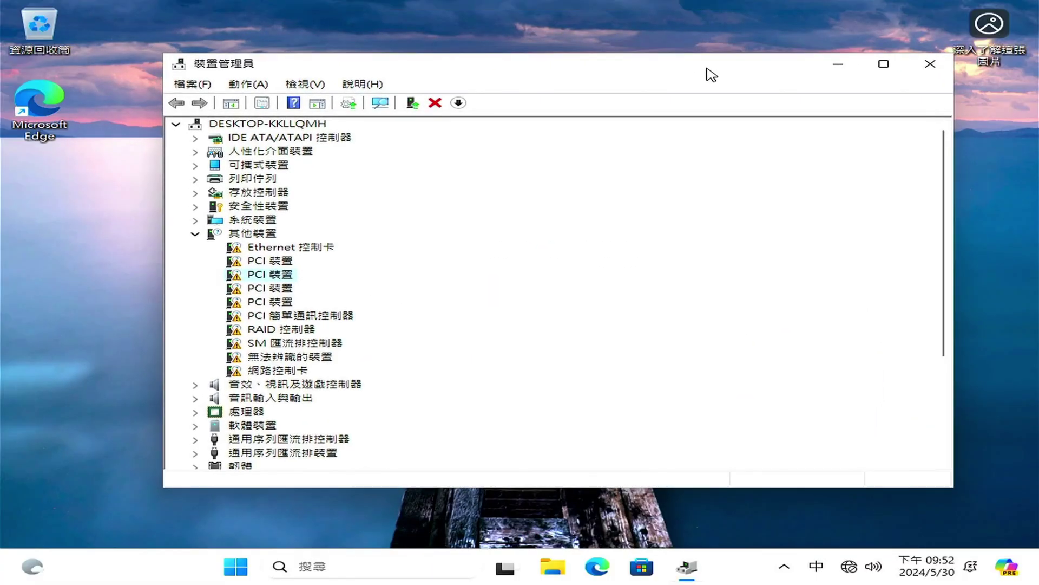
click(930, 64)
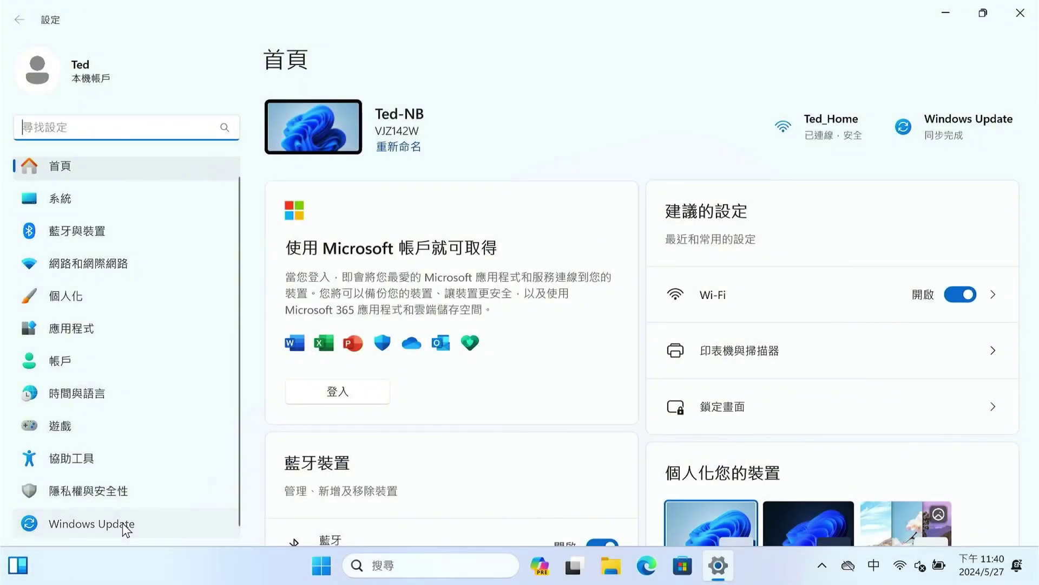
Check for updates in Windows Update and look through the list of updates and drivers being downloaded
click(125, 528)
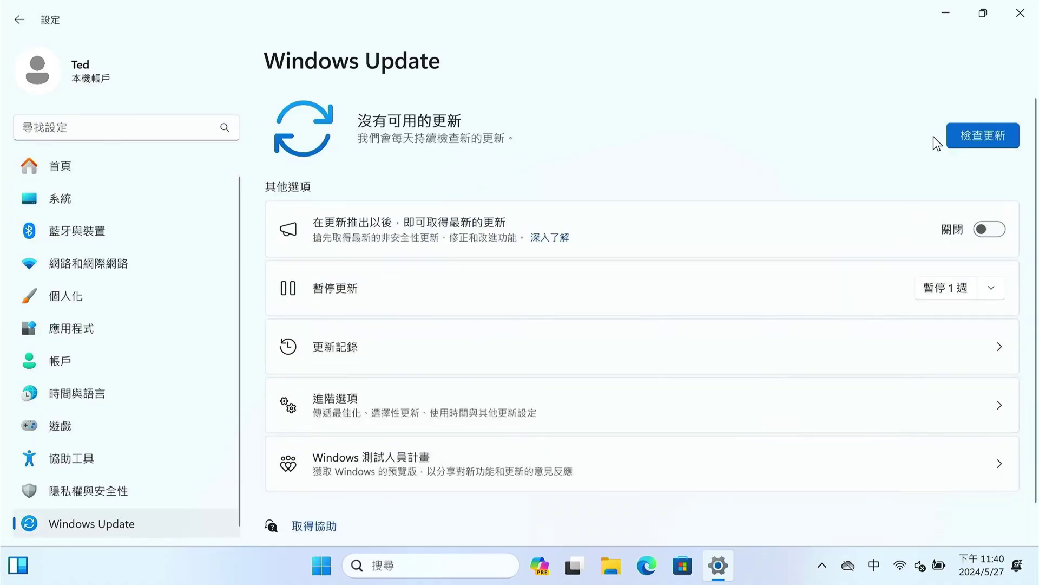
click(980, 136)
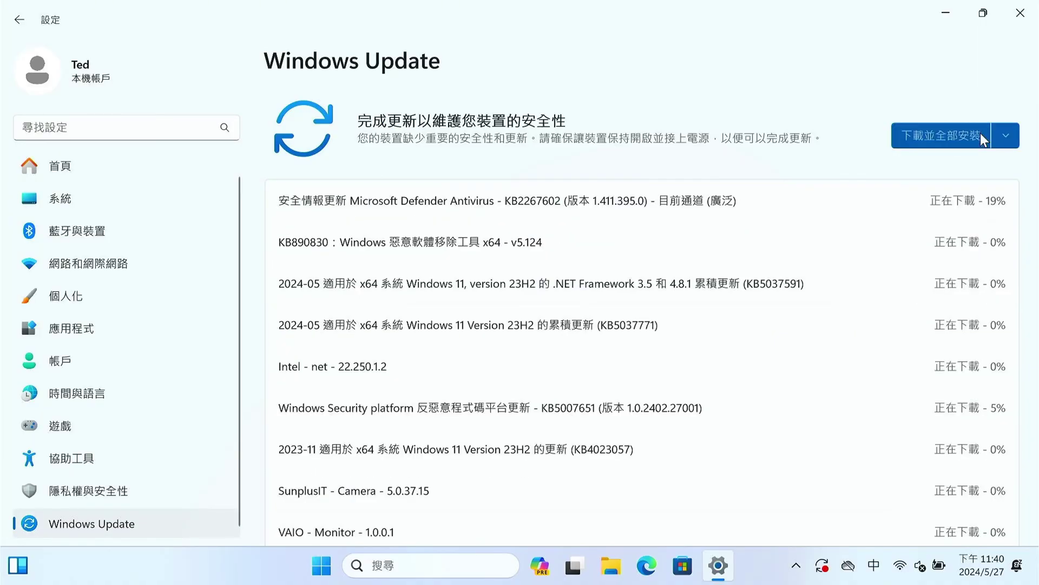
click(980, 134)
scroll(976, 252, down, 10)
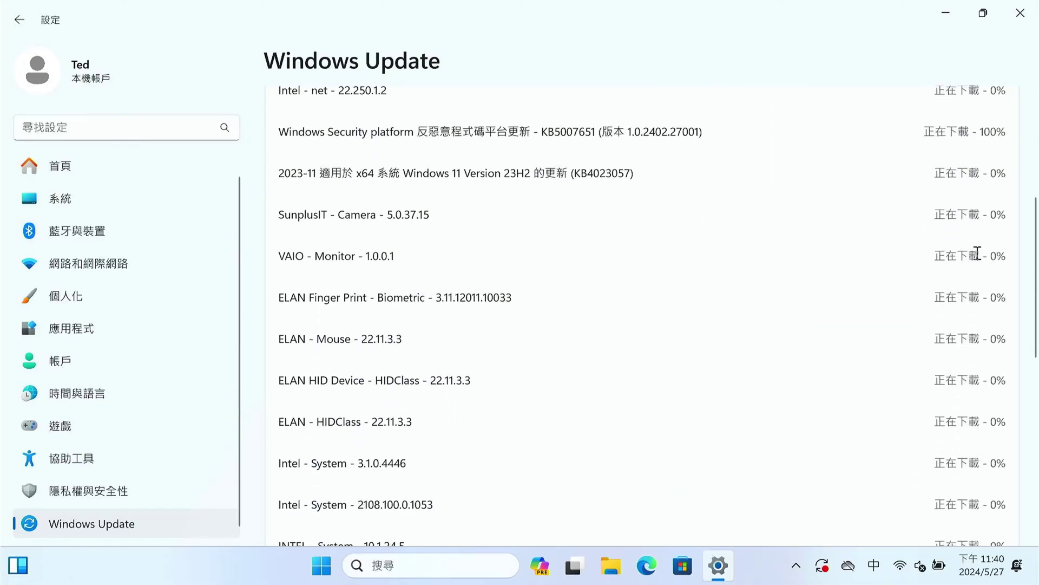
scroll(979, 253, down, 3)
scroll(982, 254, up, 4)
scroll(985, 254, up, 9)
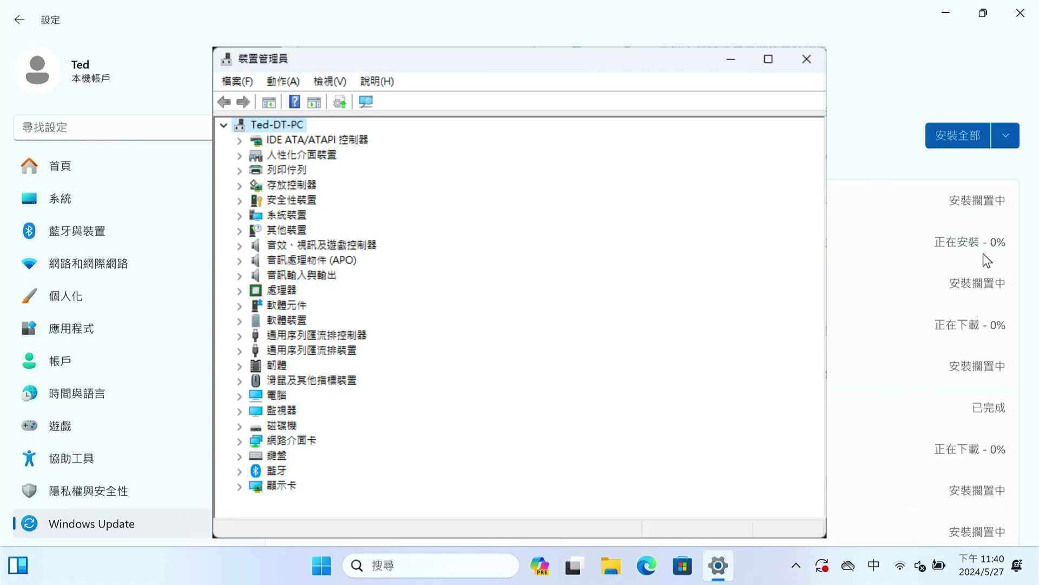
Examine the activation state and product key change dialog in the System settings, cancel the dialog and return to Windows Update
click(67, 196)
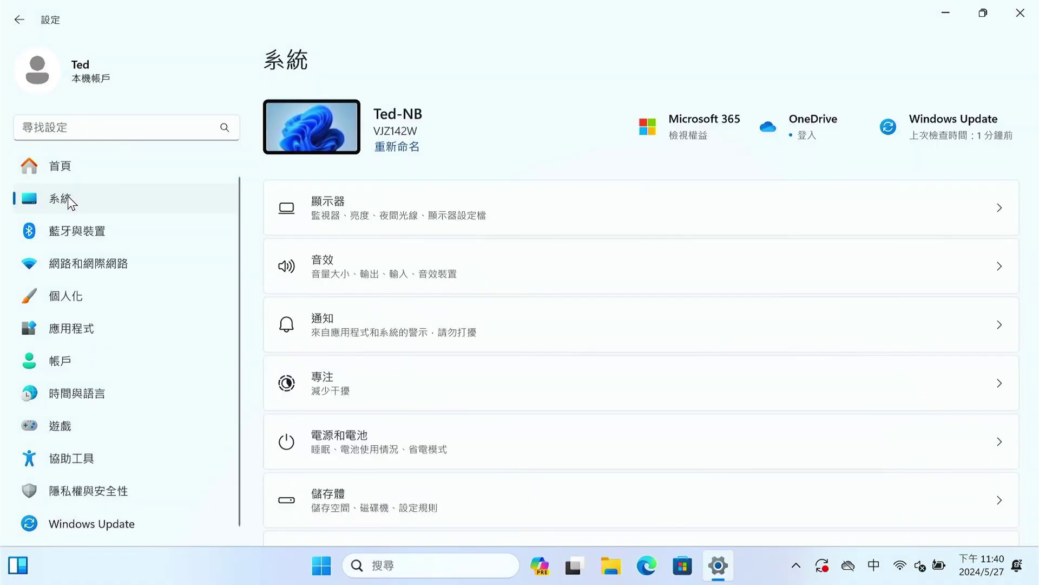
scroll(726, 333, down, 8)
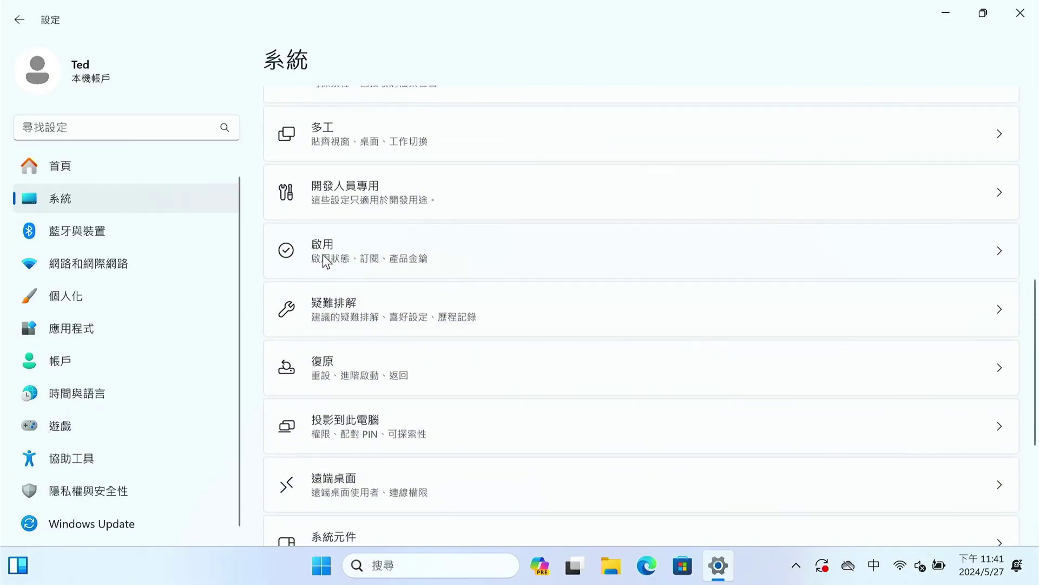
click(407, 262)
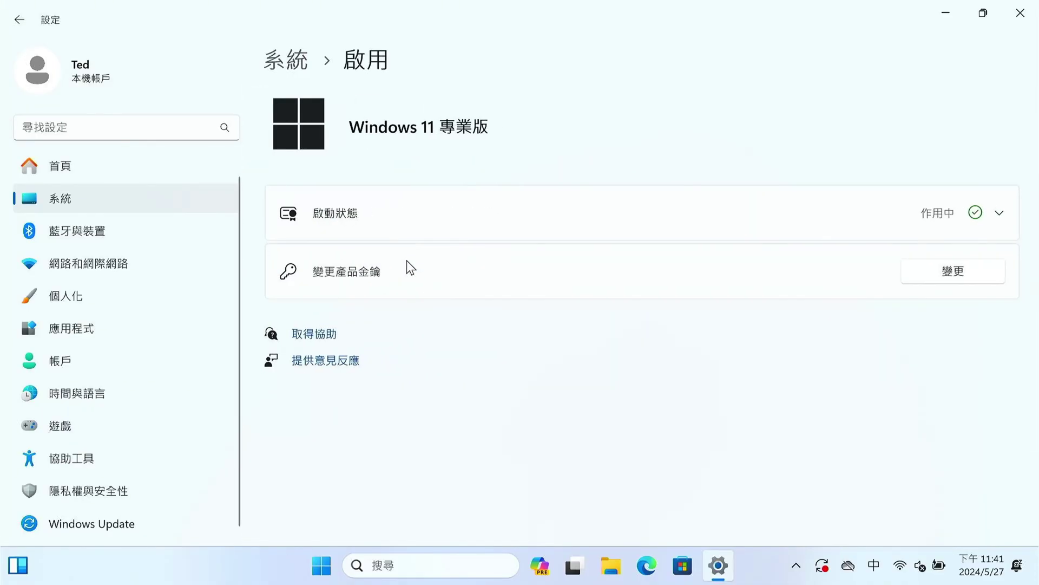
click(1001, 214)
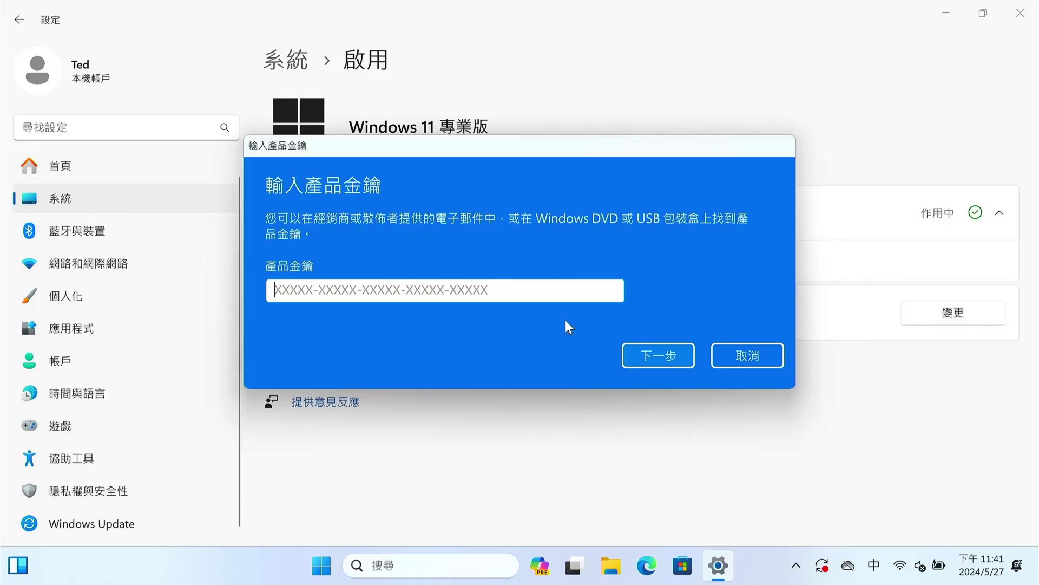
click(774, 356)
click(132, 512)
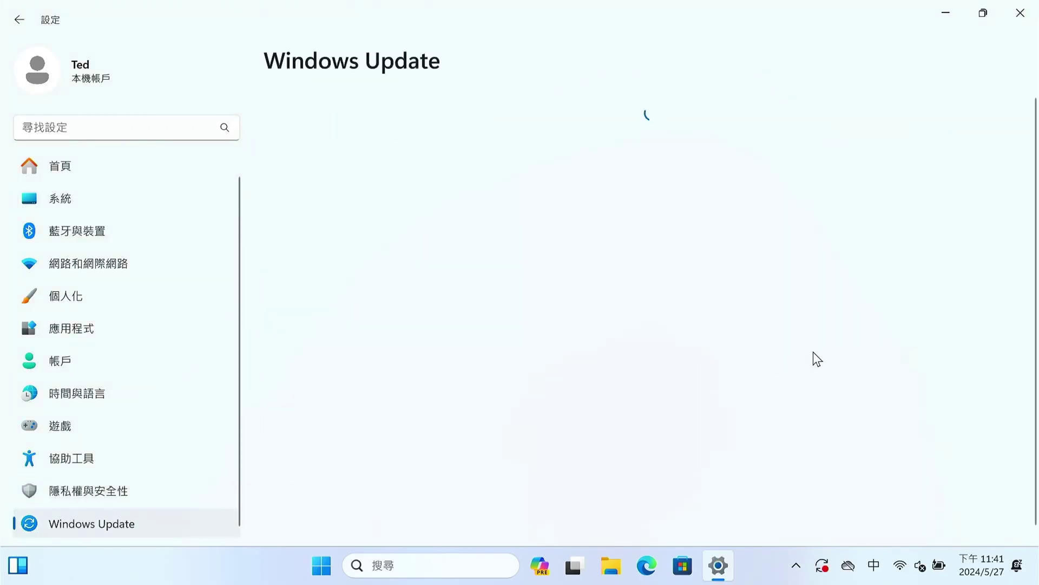